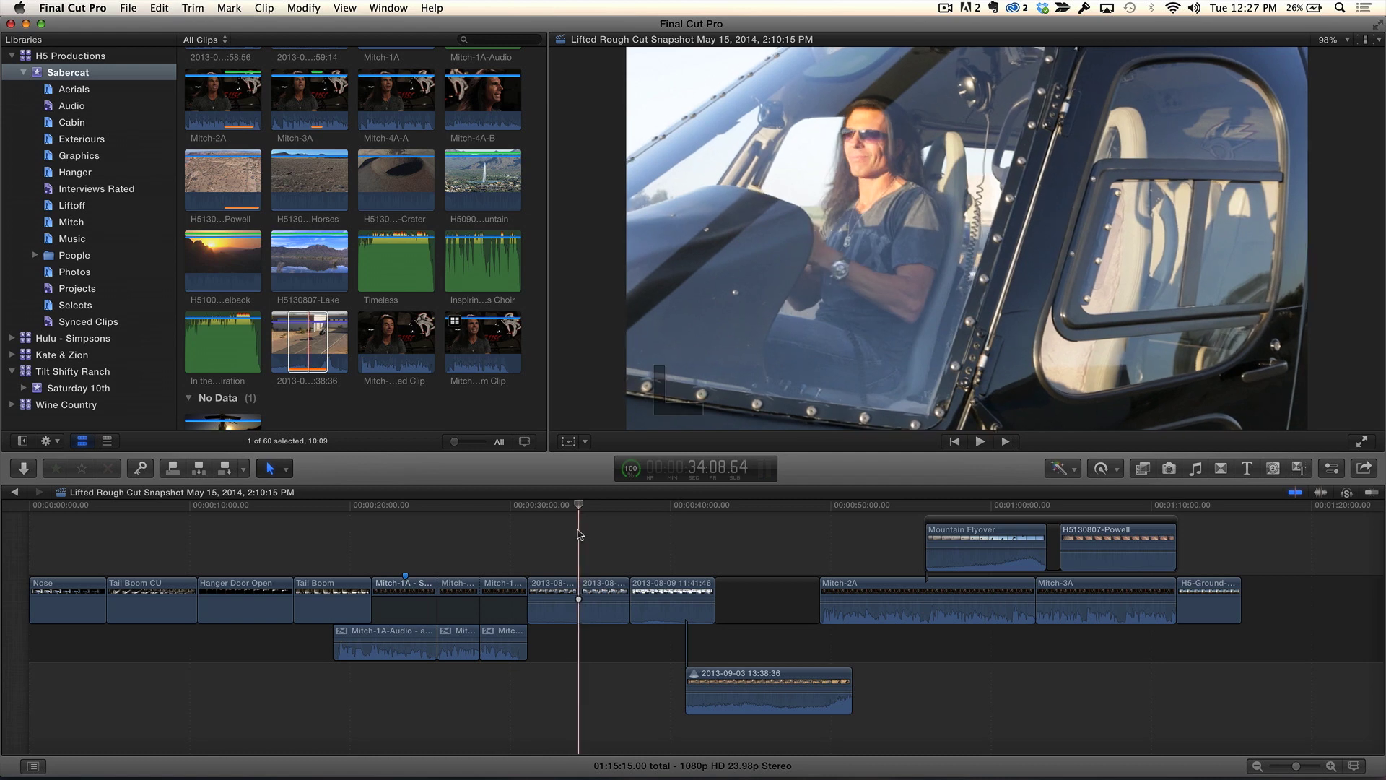
scroll(570, 538, "right", 1)
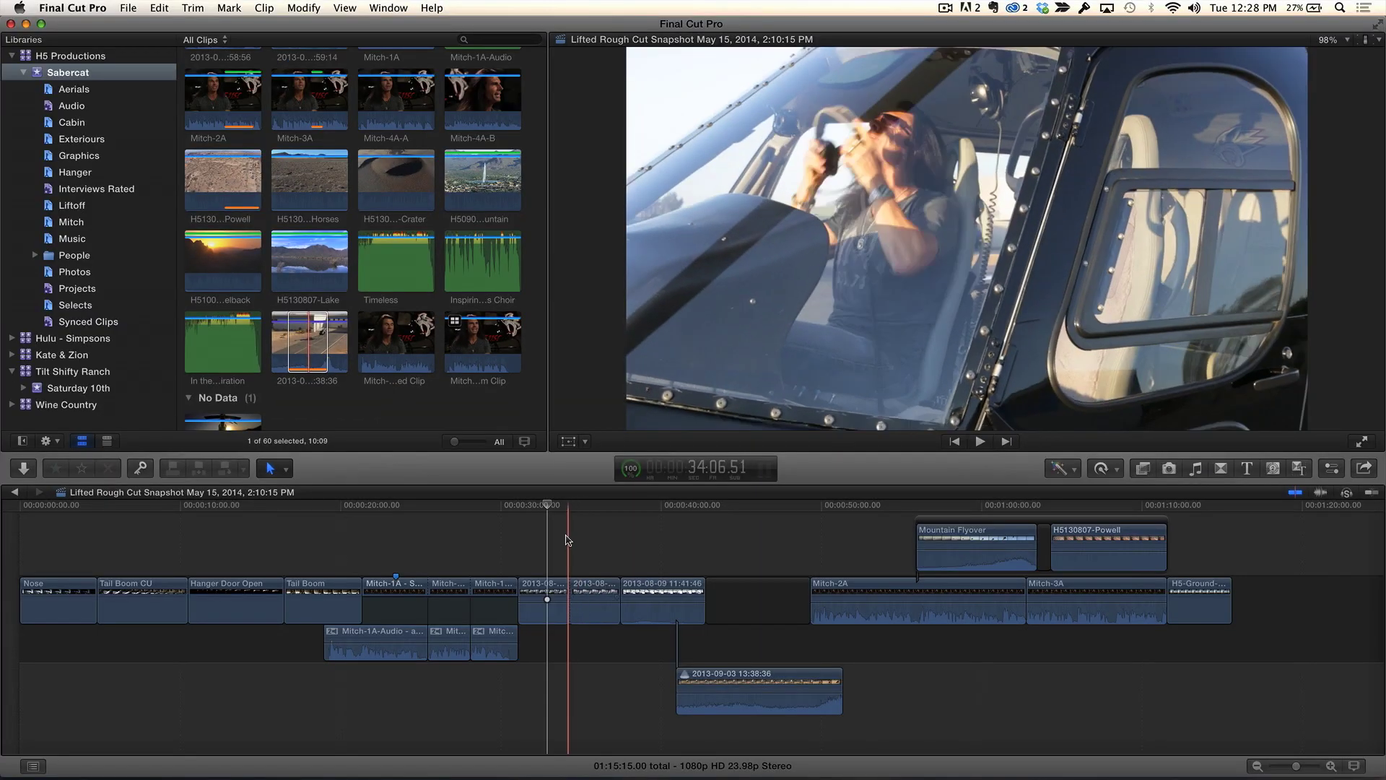
key("space")
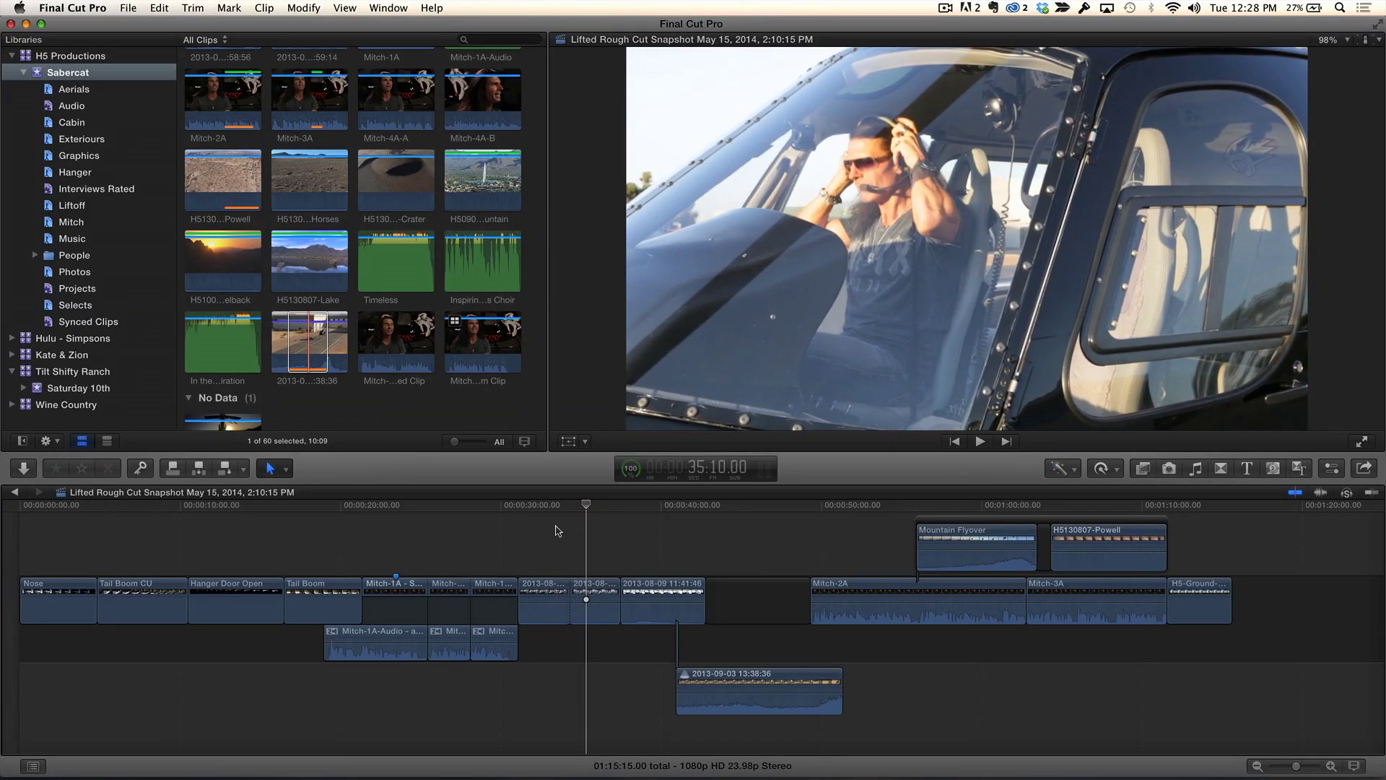
left_click(549, 540)
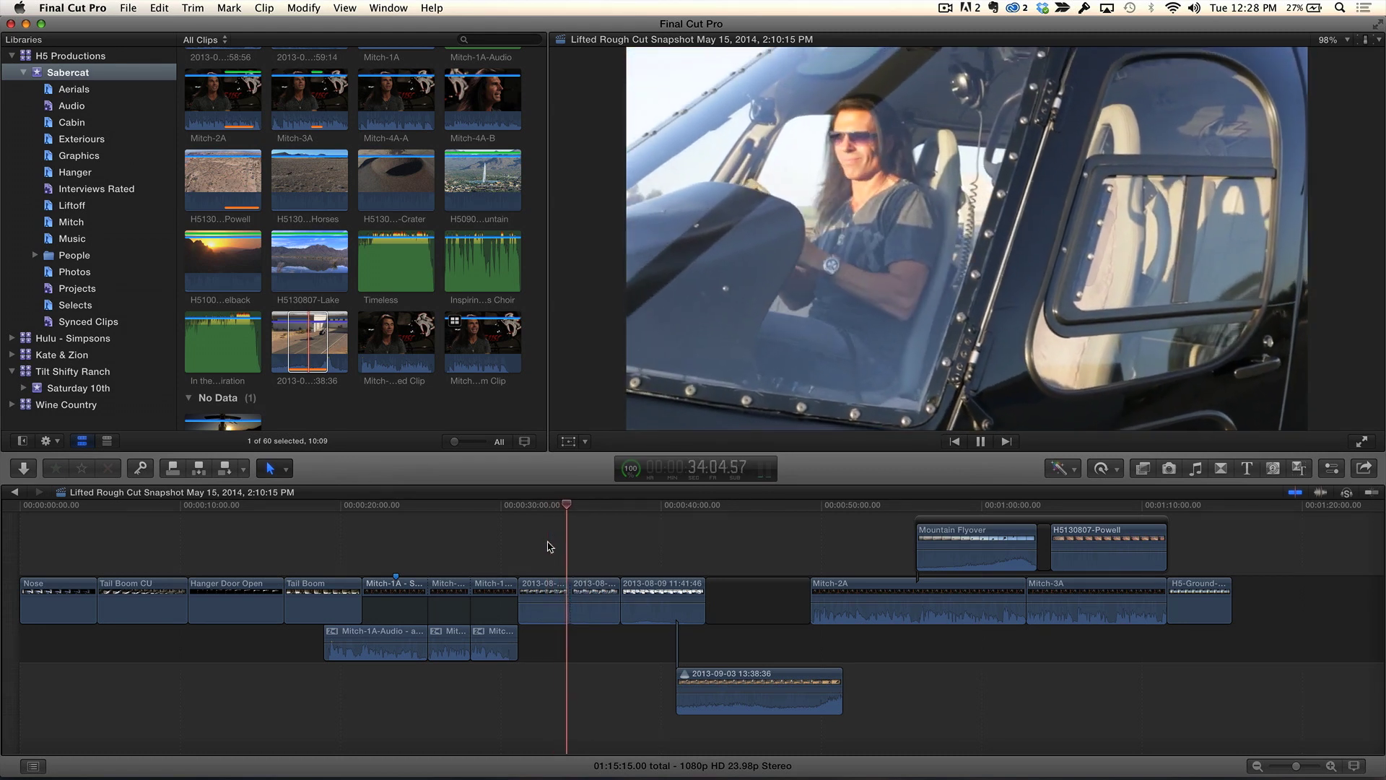
key("space")
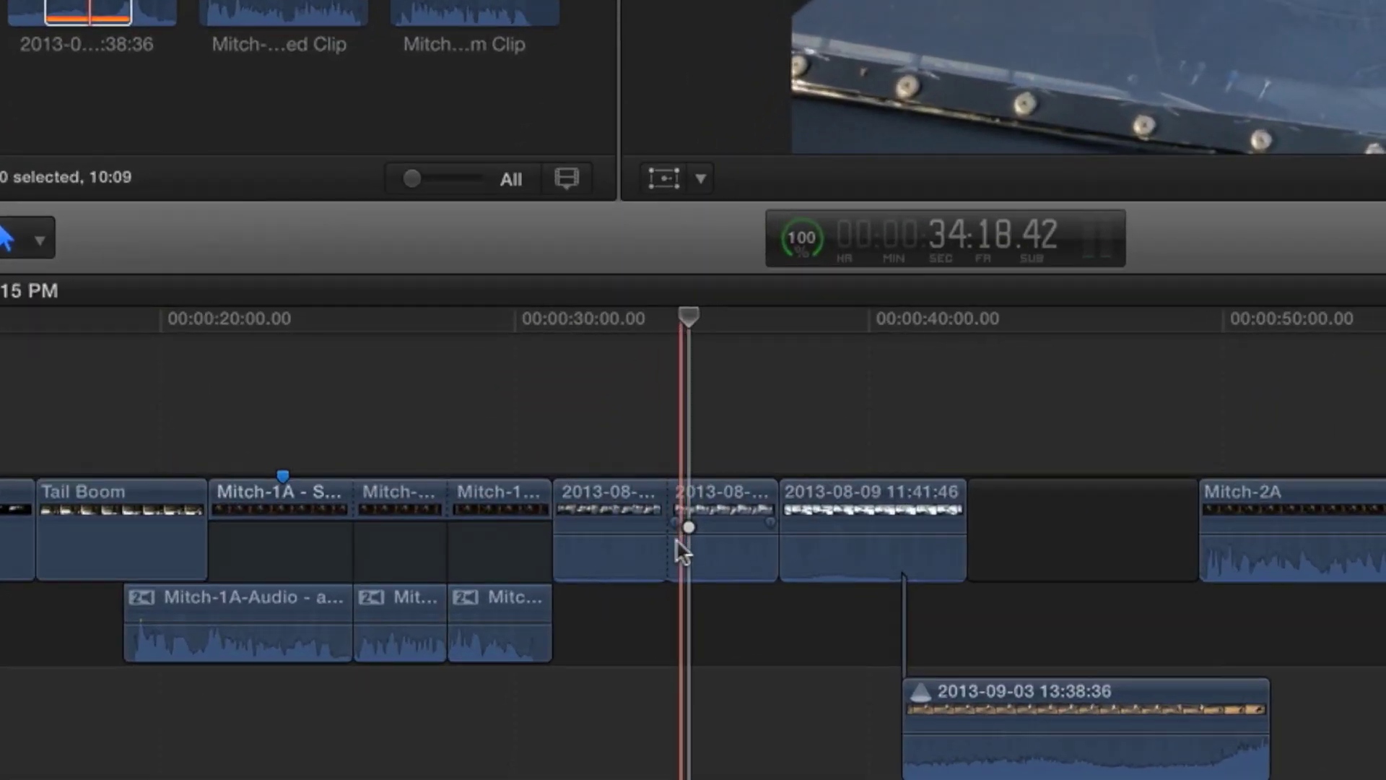
left_click(672, 542)
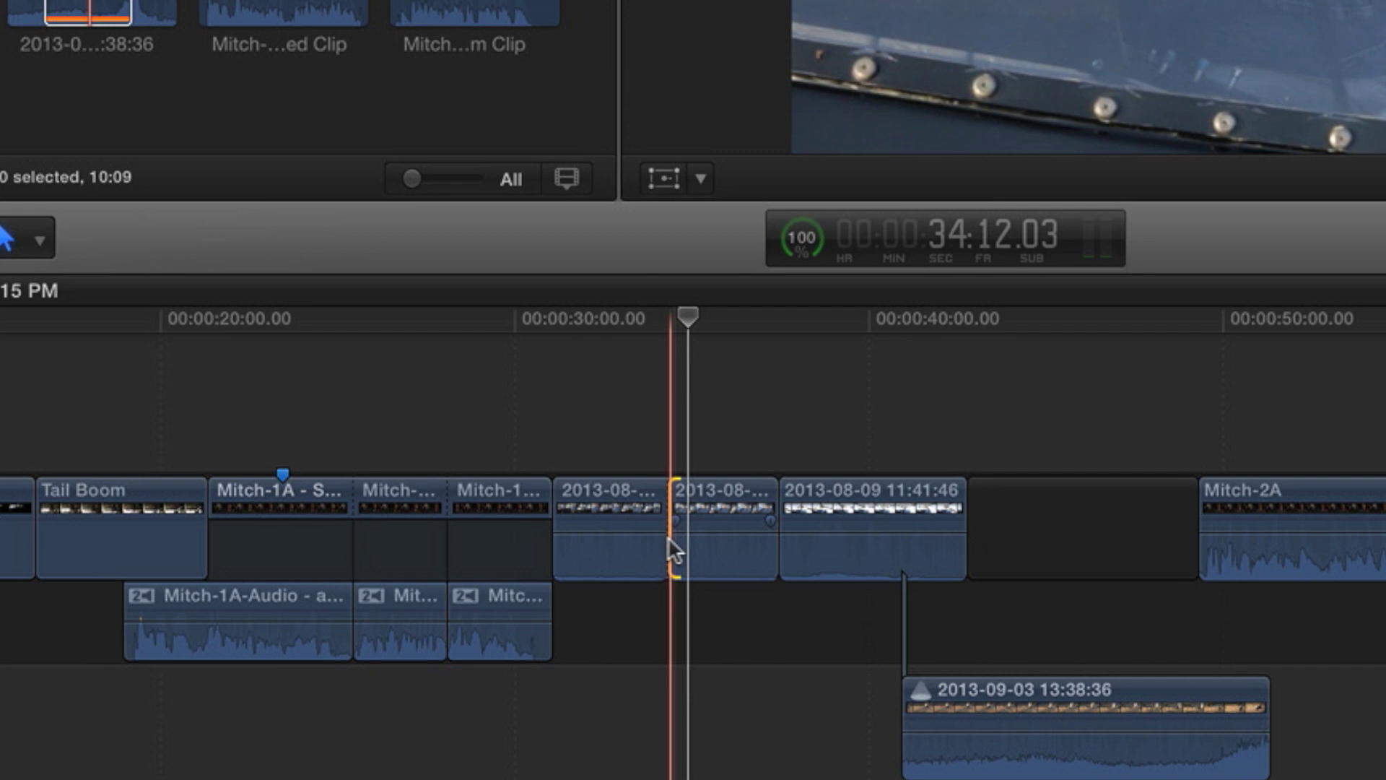
key("Delete")
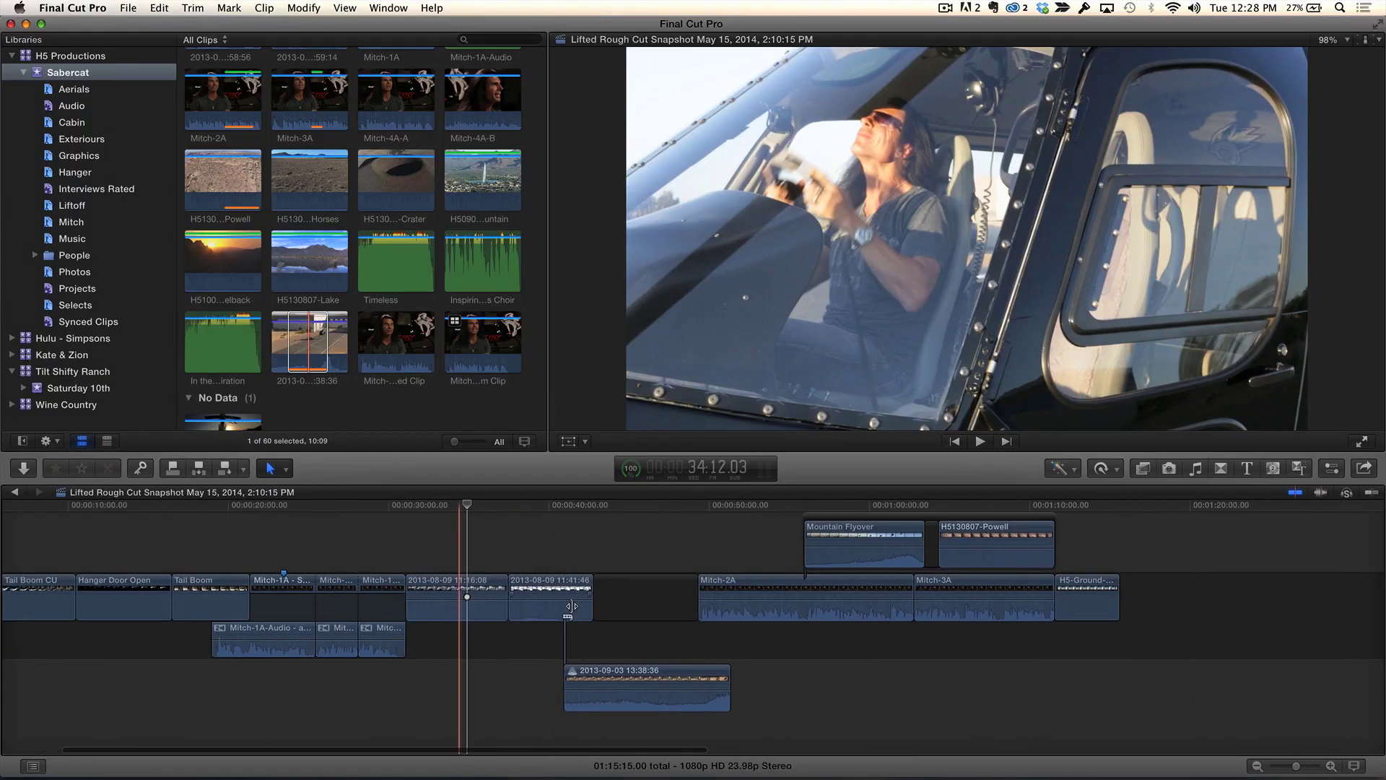
Step: Scrub to about 1:07:17 and blade the H5130807-Powell aerial clip in two
left_click(850, 499)
left_click_drag(851, 500, 834, 496)
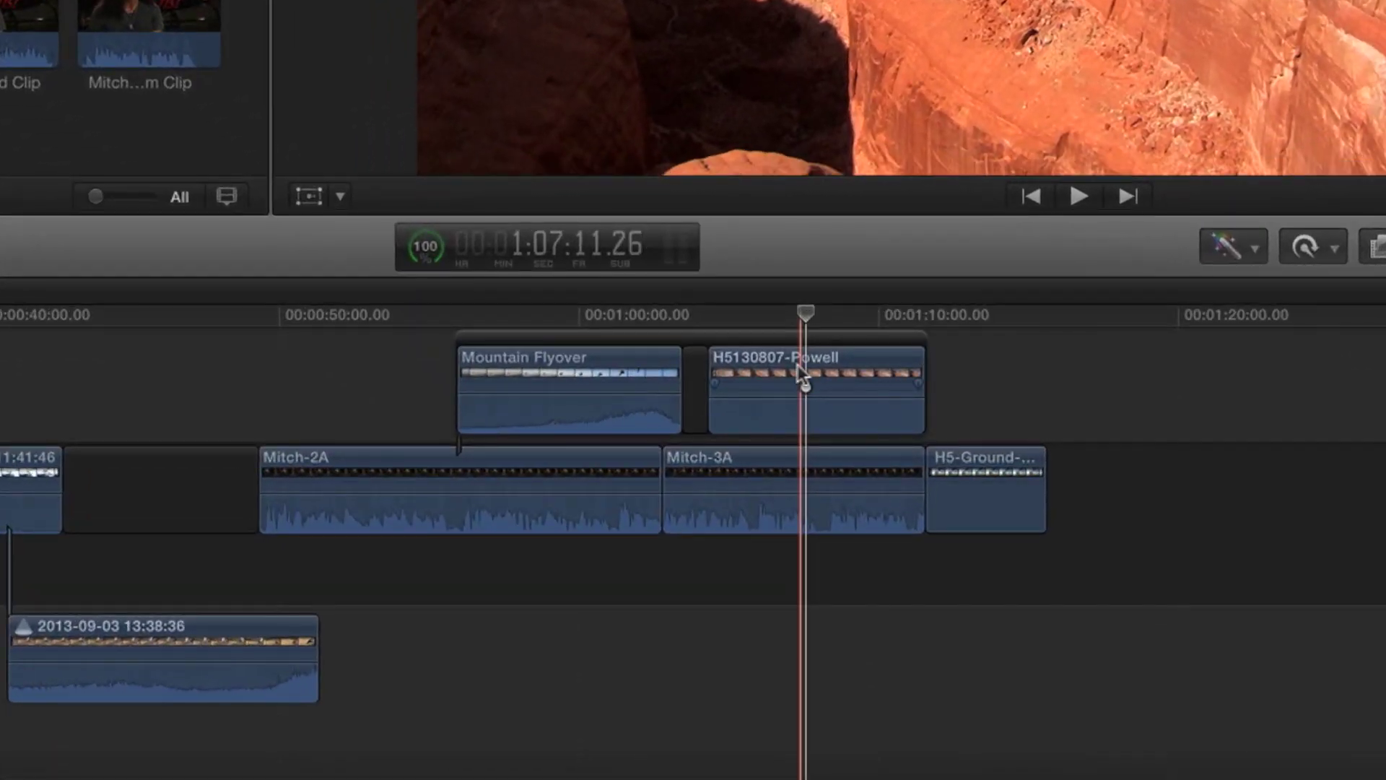
left_click_drag(807, 300, 805, 307)
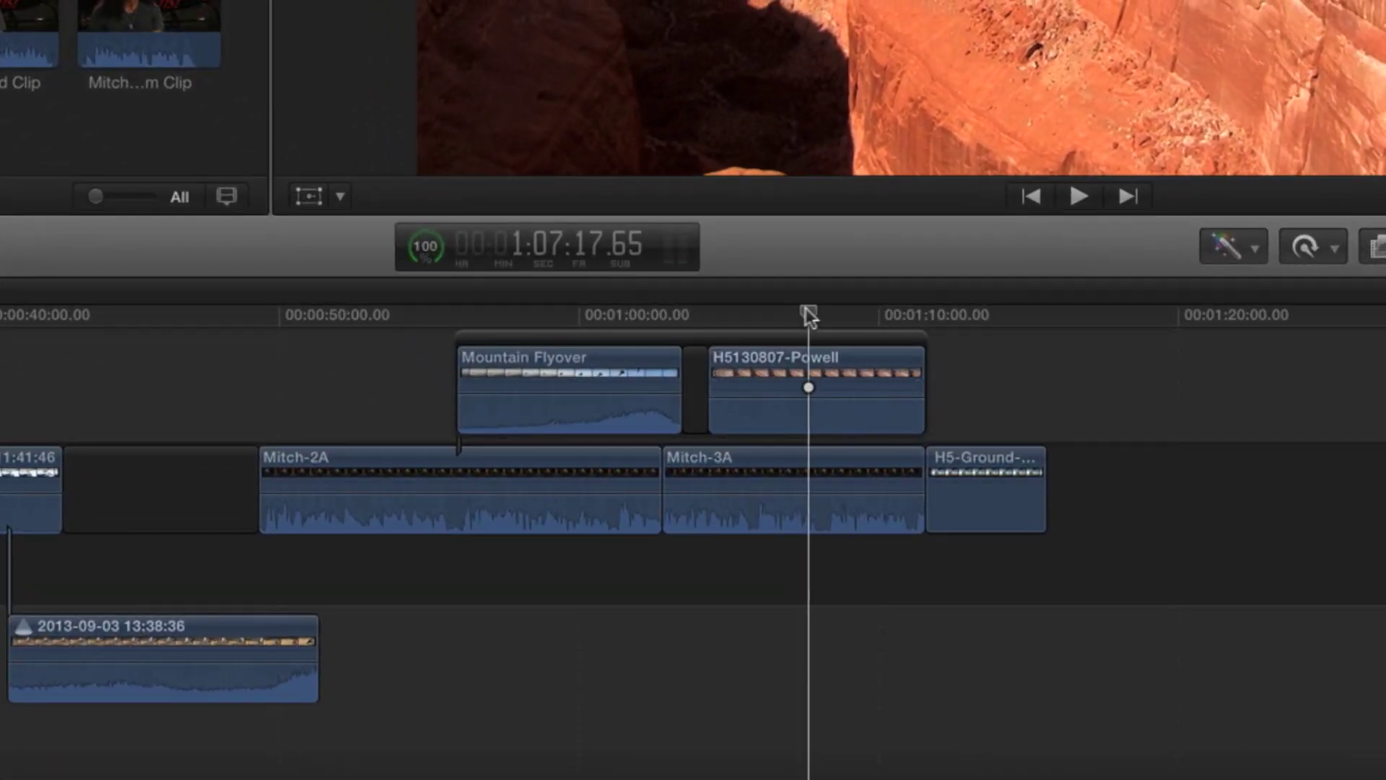
left_click(804, 373)
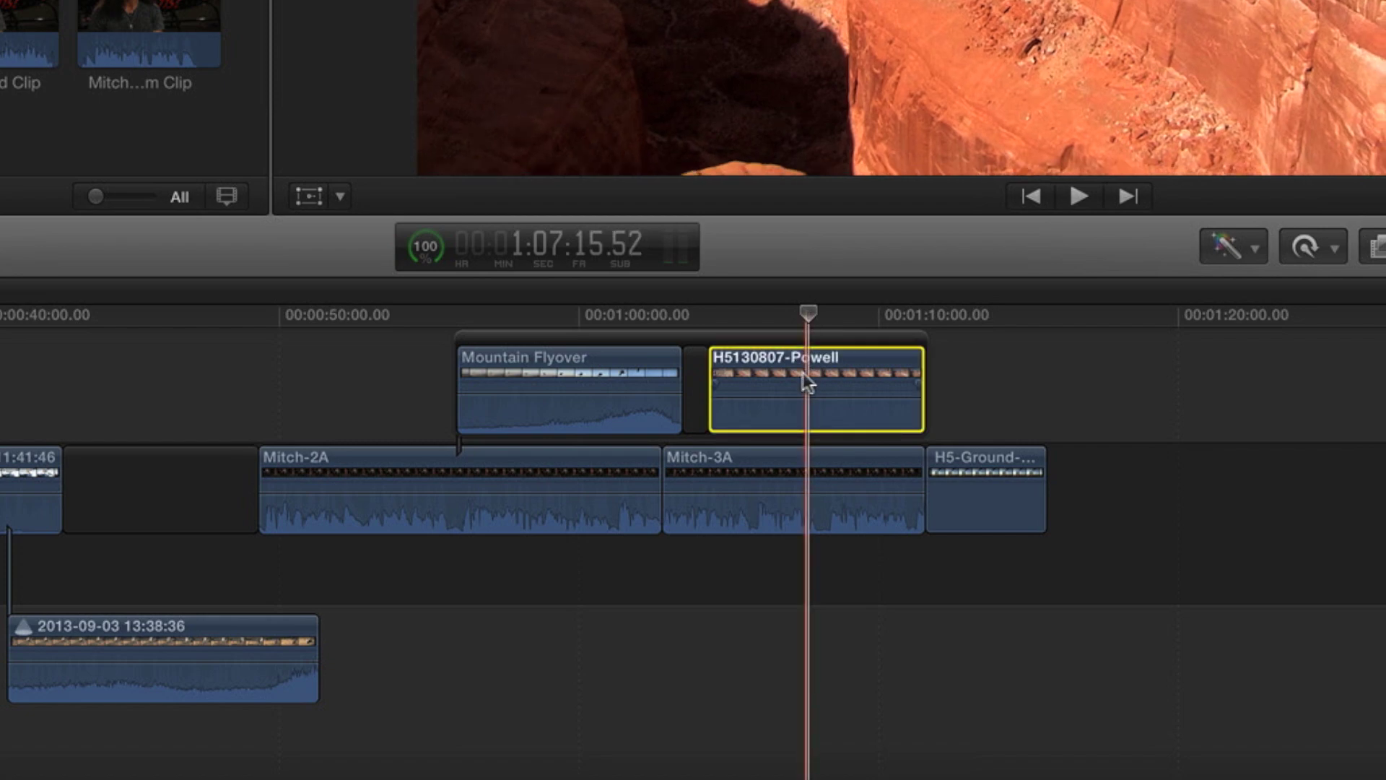
key("super+b")
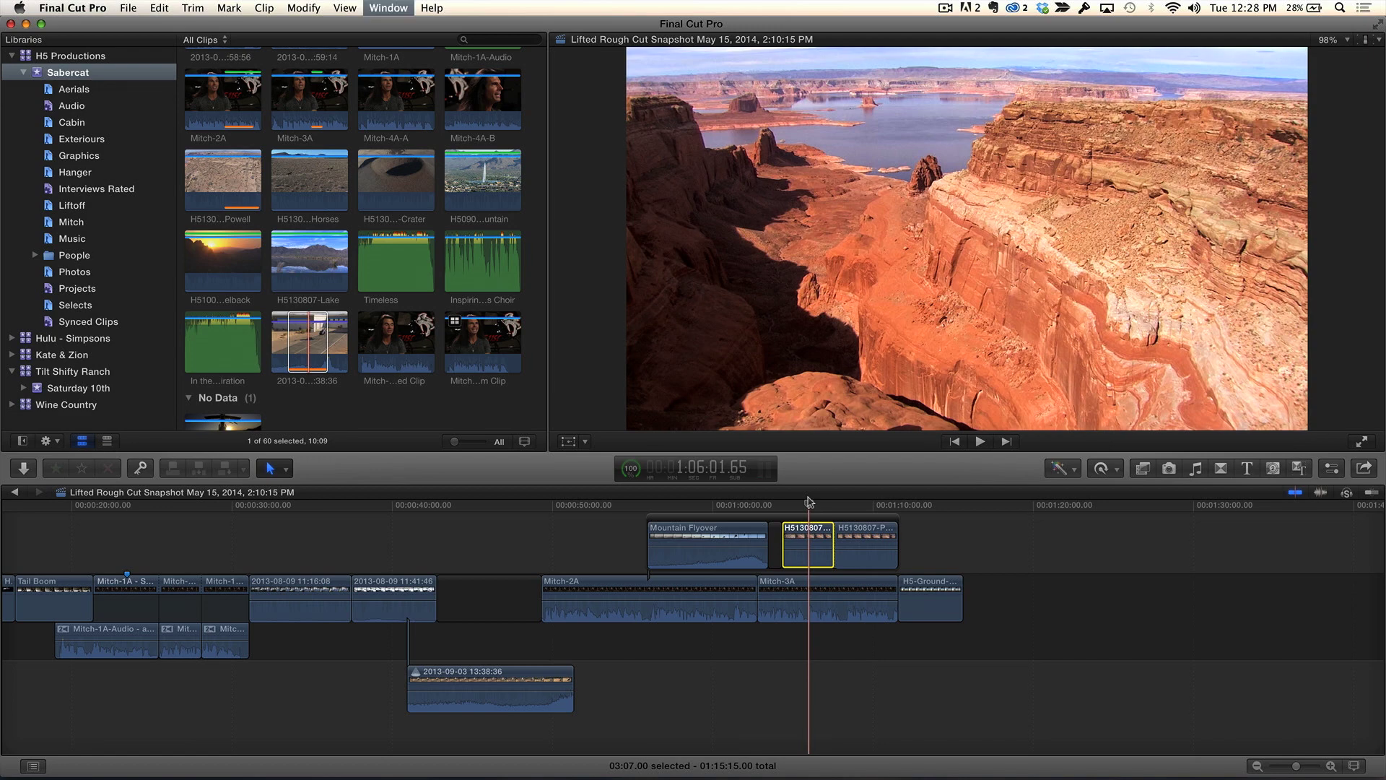
key("super+6")
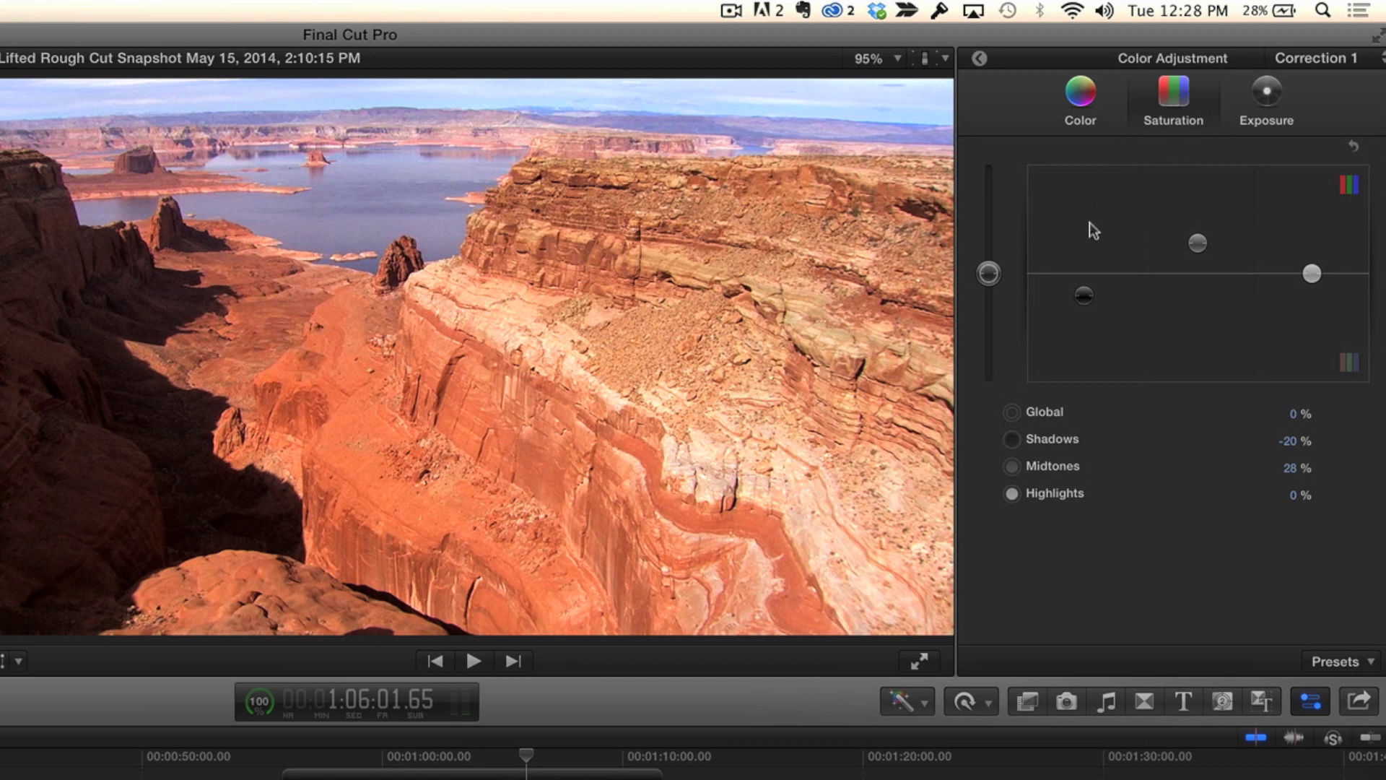
Step: Set the first Powell piece's global saturation to -100%, then play across the cut to check
left_click(989, 272)
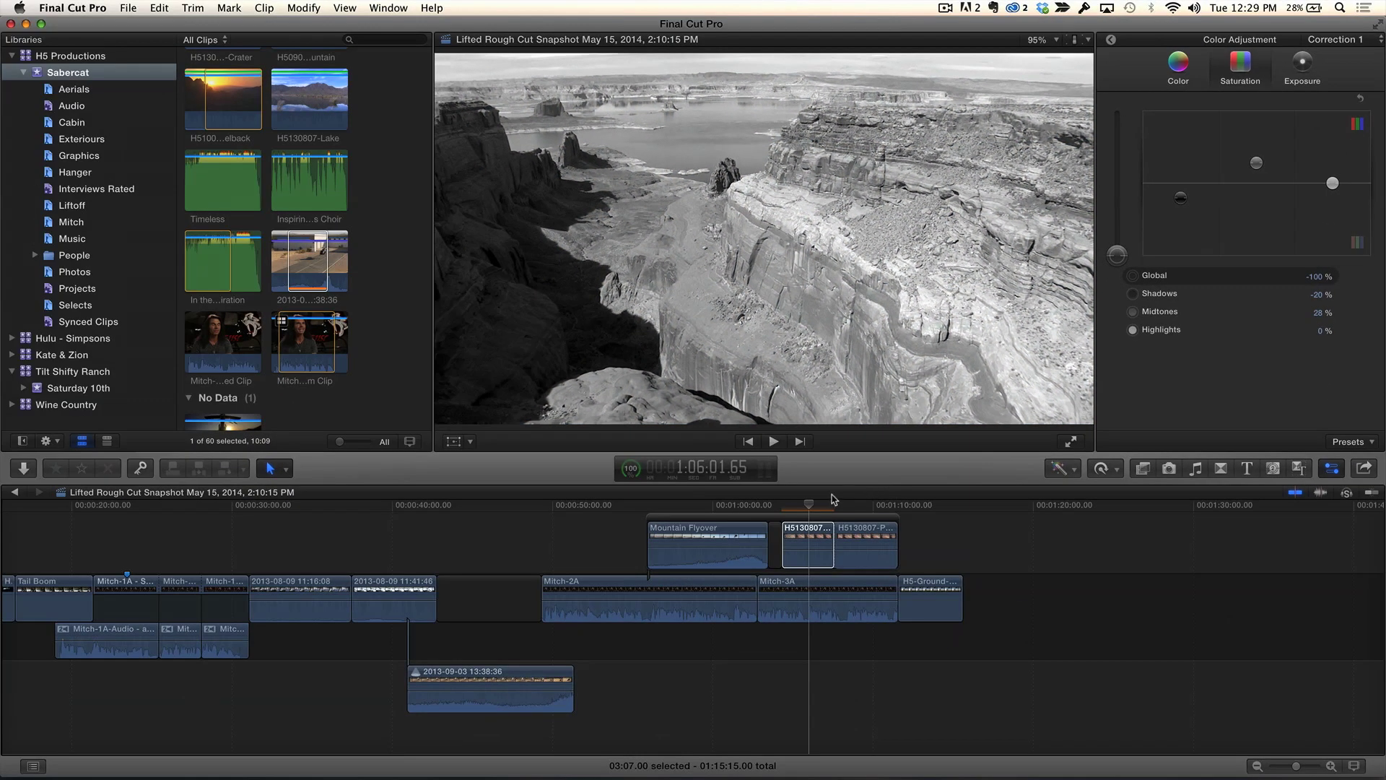
key("super+equal")
key("super+equal")
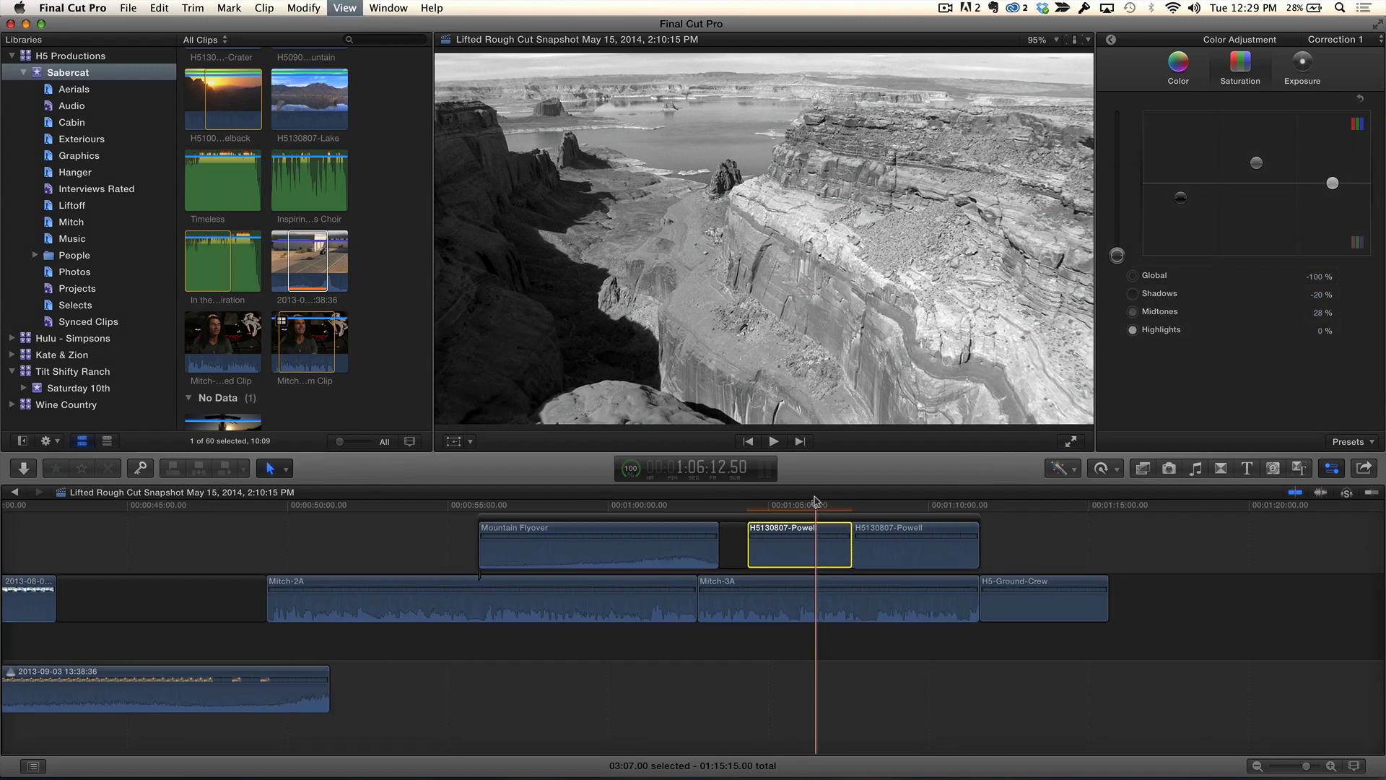
key("space")
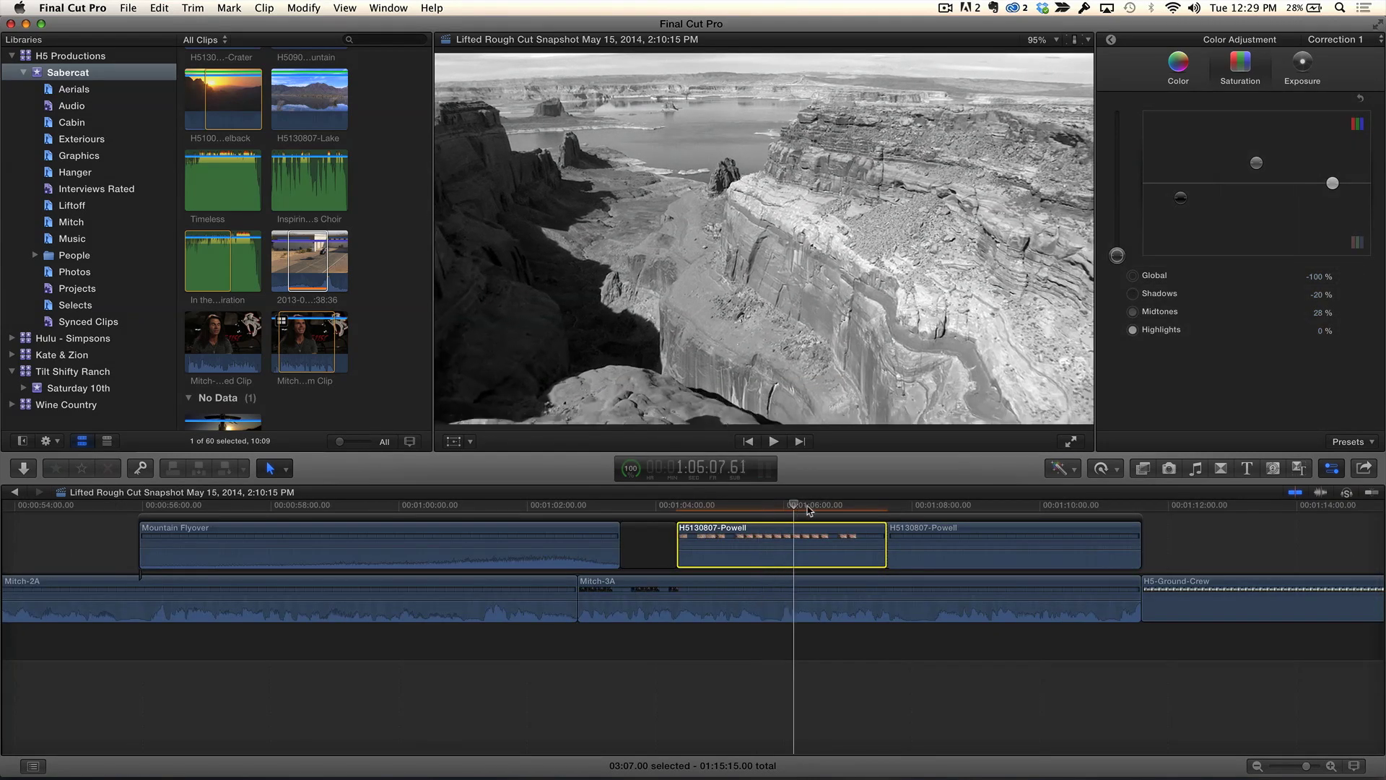
left_click(746, 506)
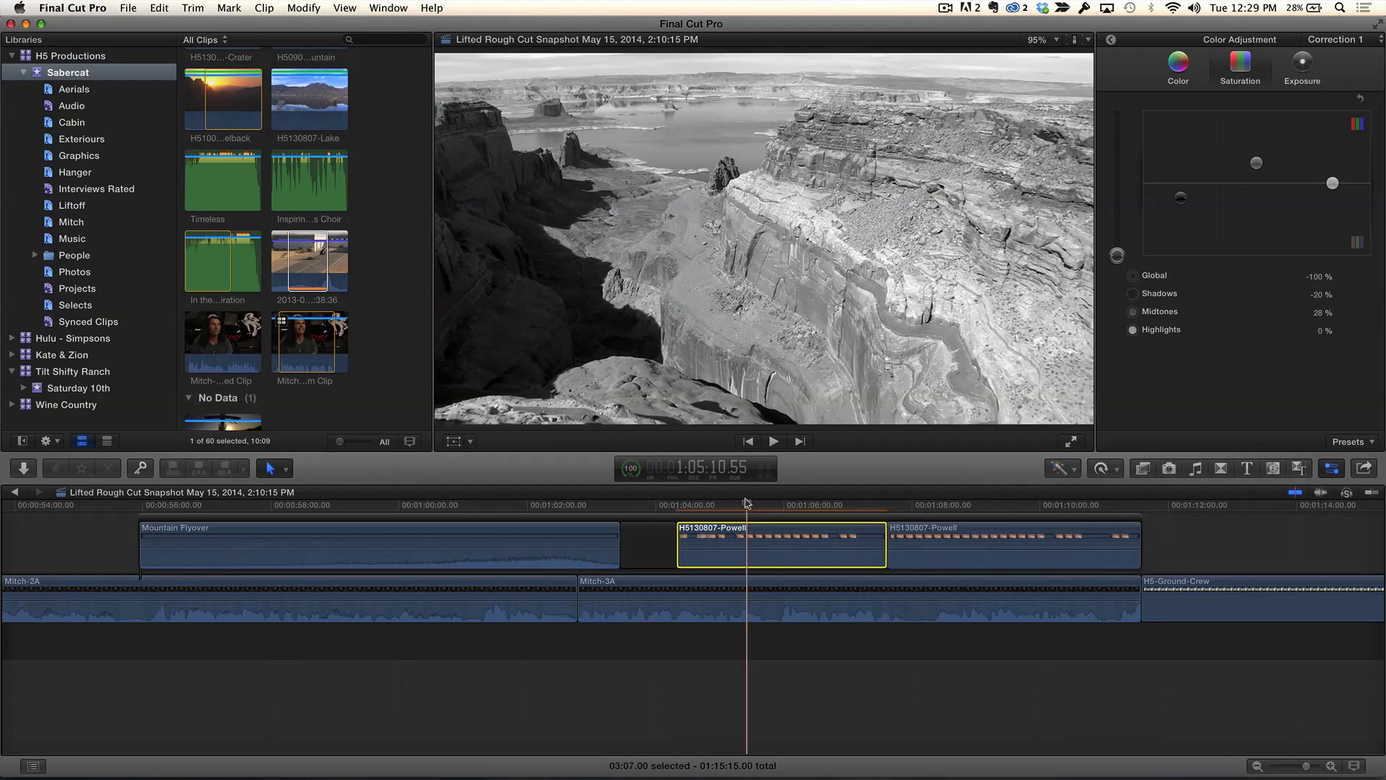
key("space")
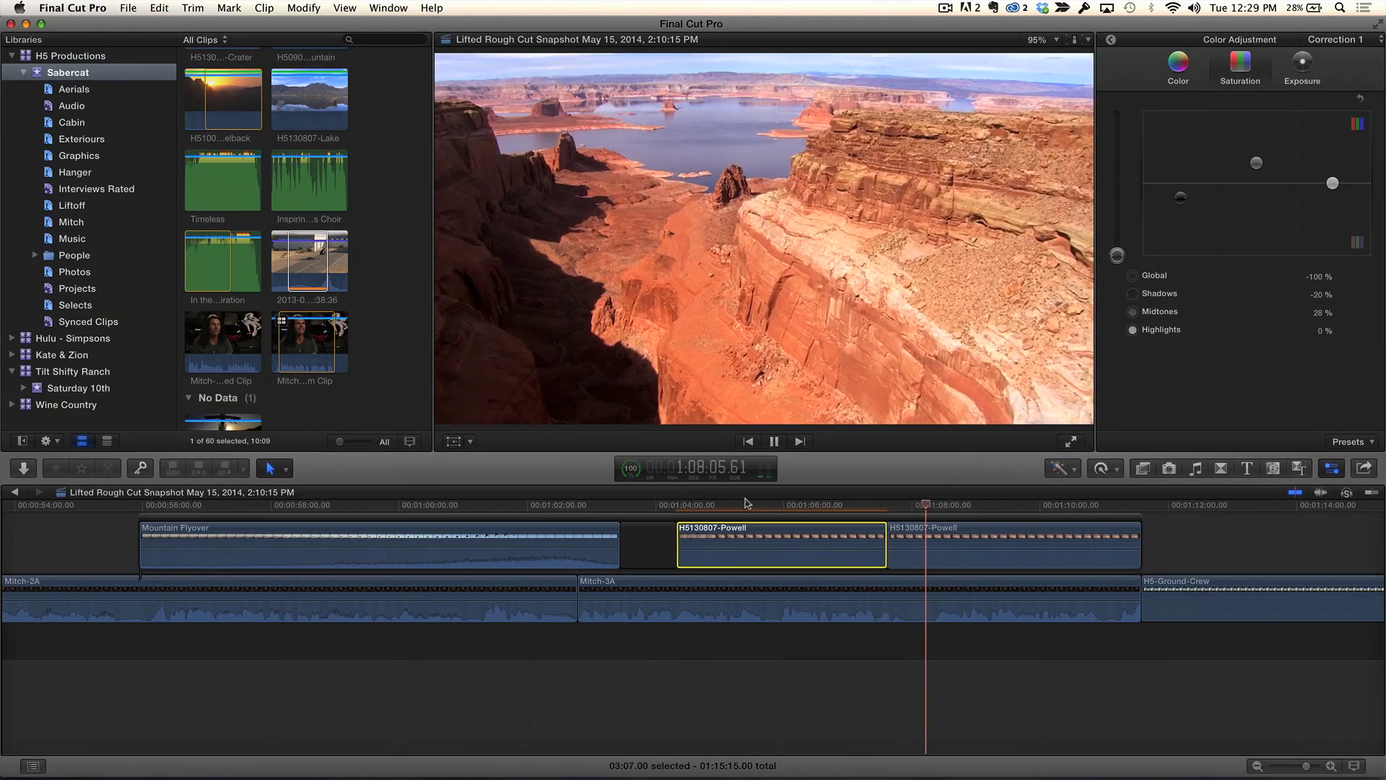
key("space")
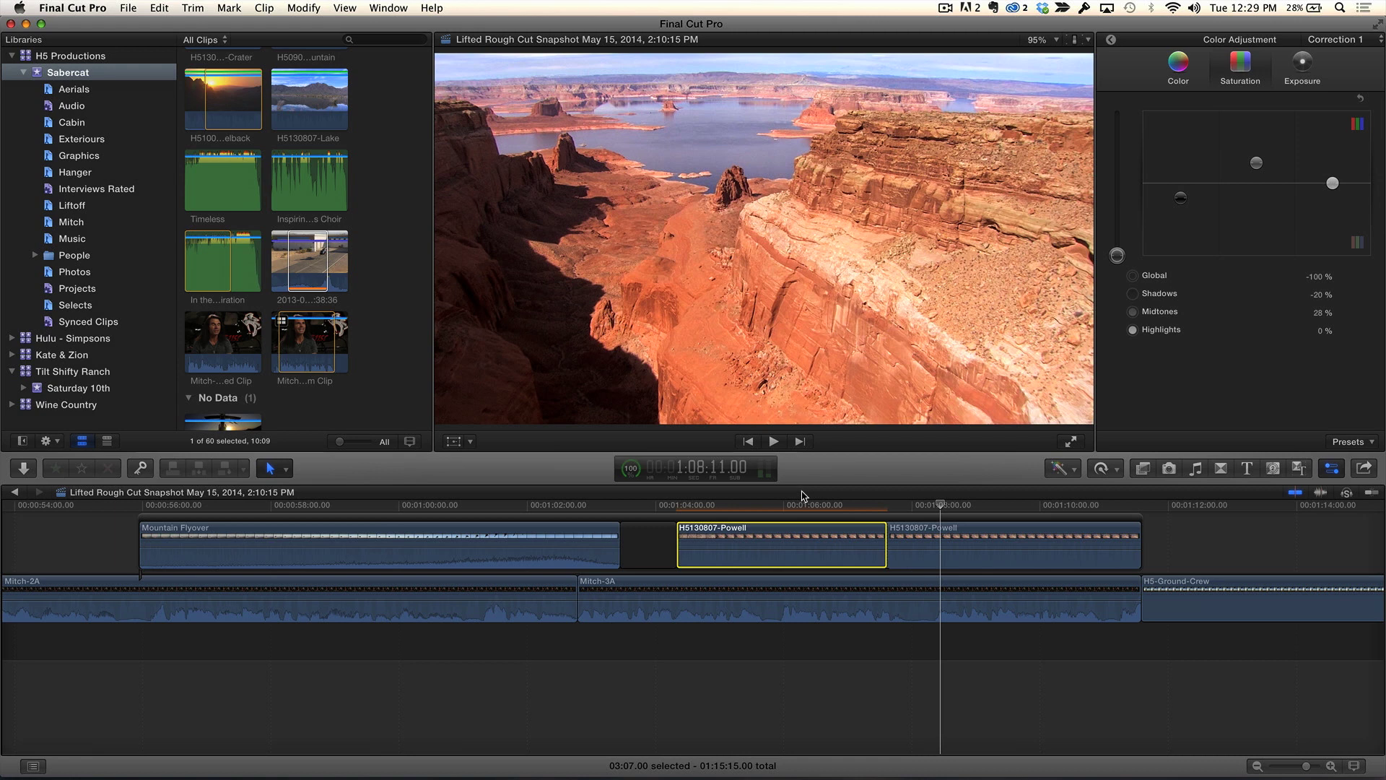
left_click(890, 506)
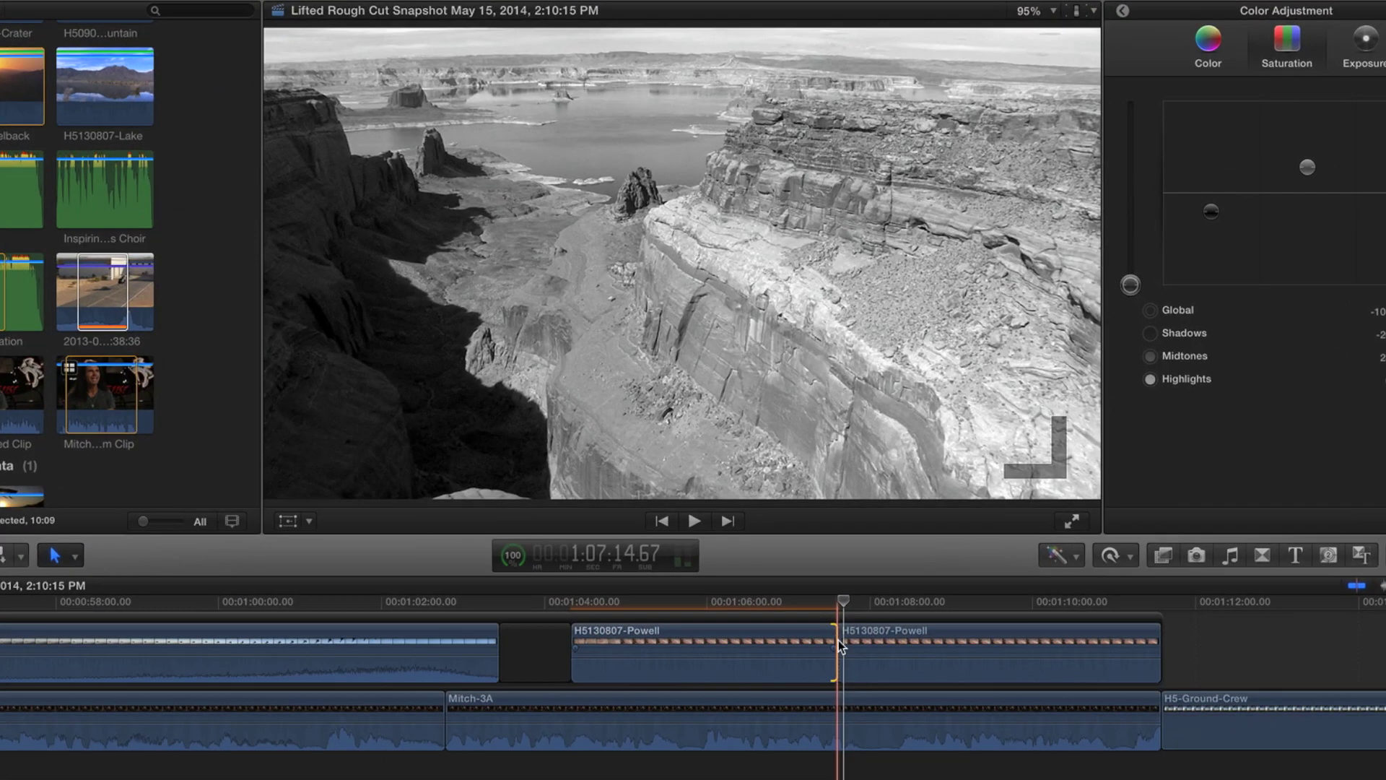
Step: Add a Cross Dissolve at the Powell cut, play it back, and turn off skimming
key("super+t")
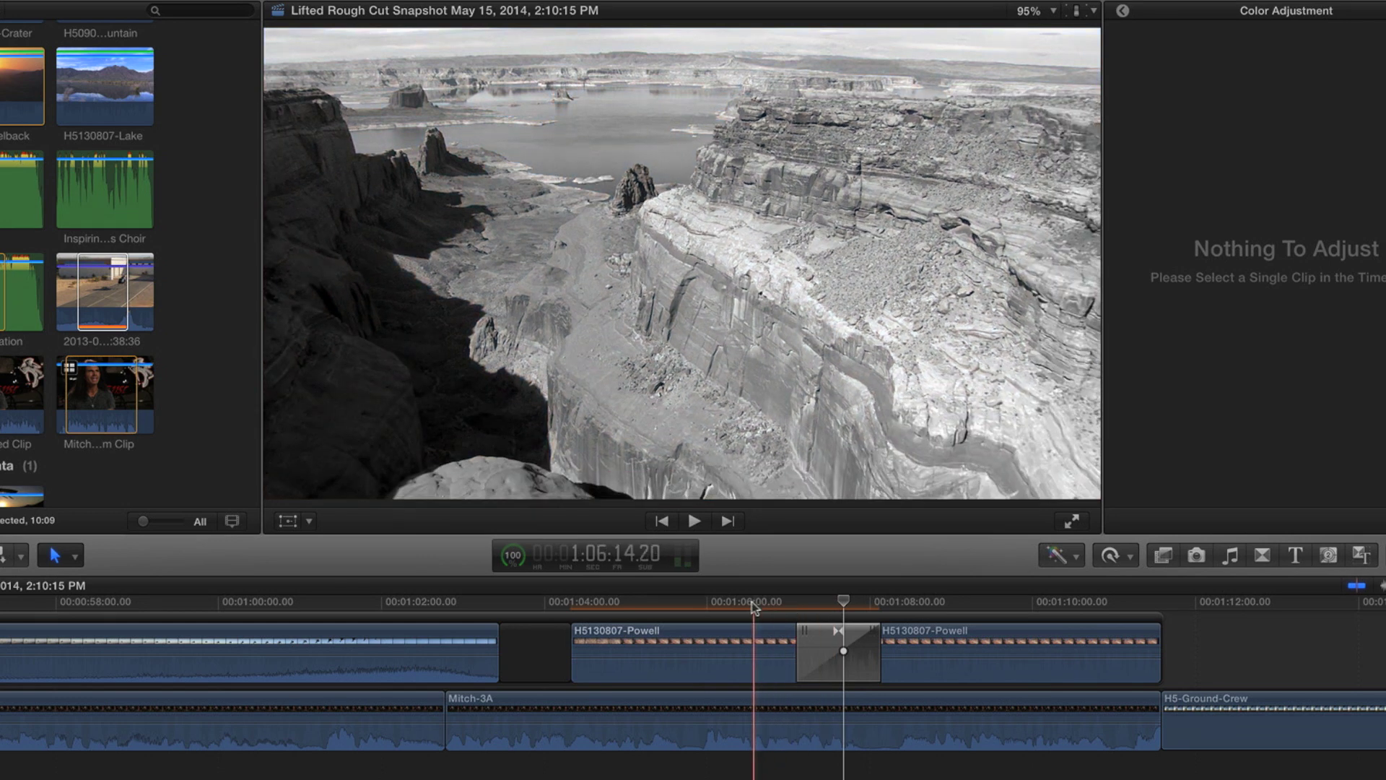
left_click(740, 609)
key("space")
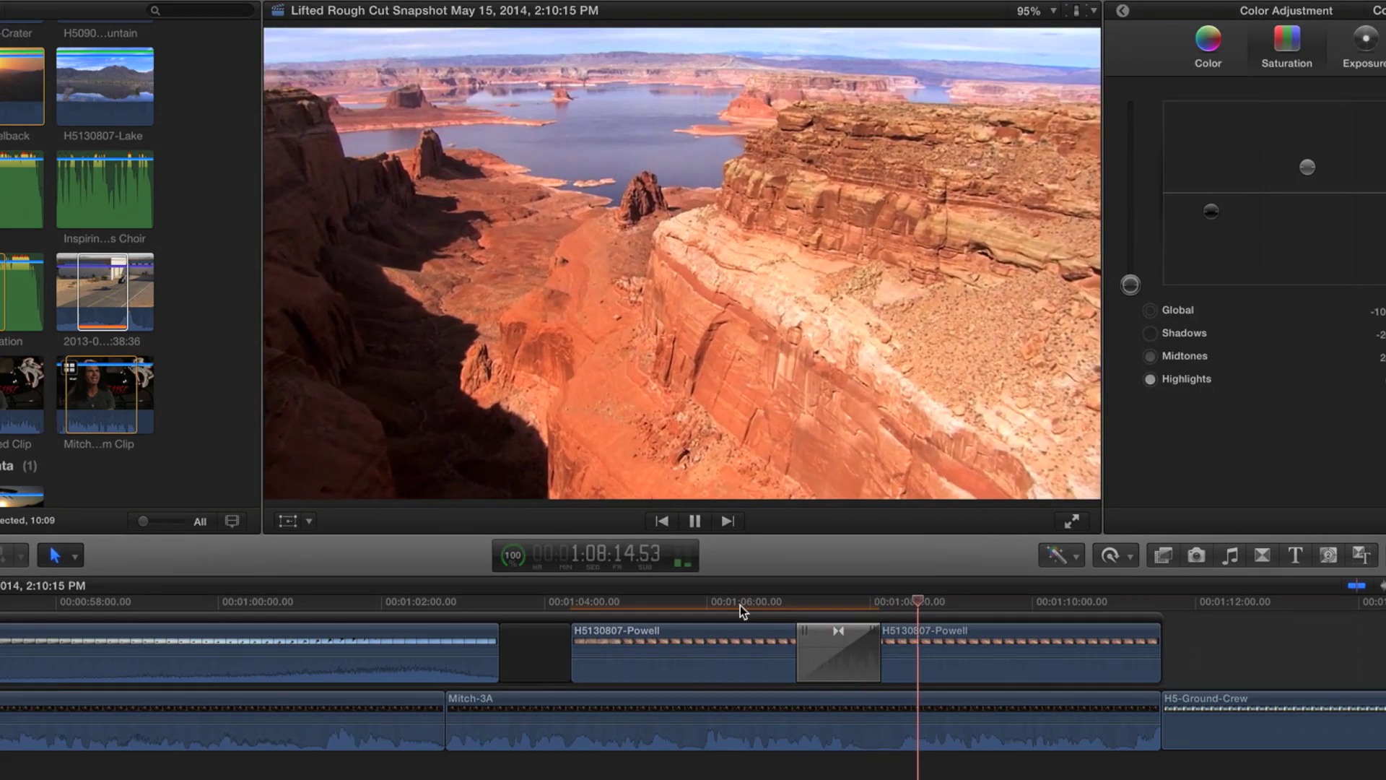
key("space")
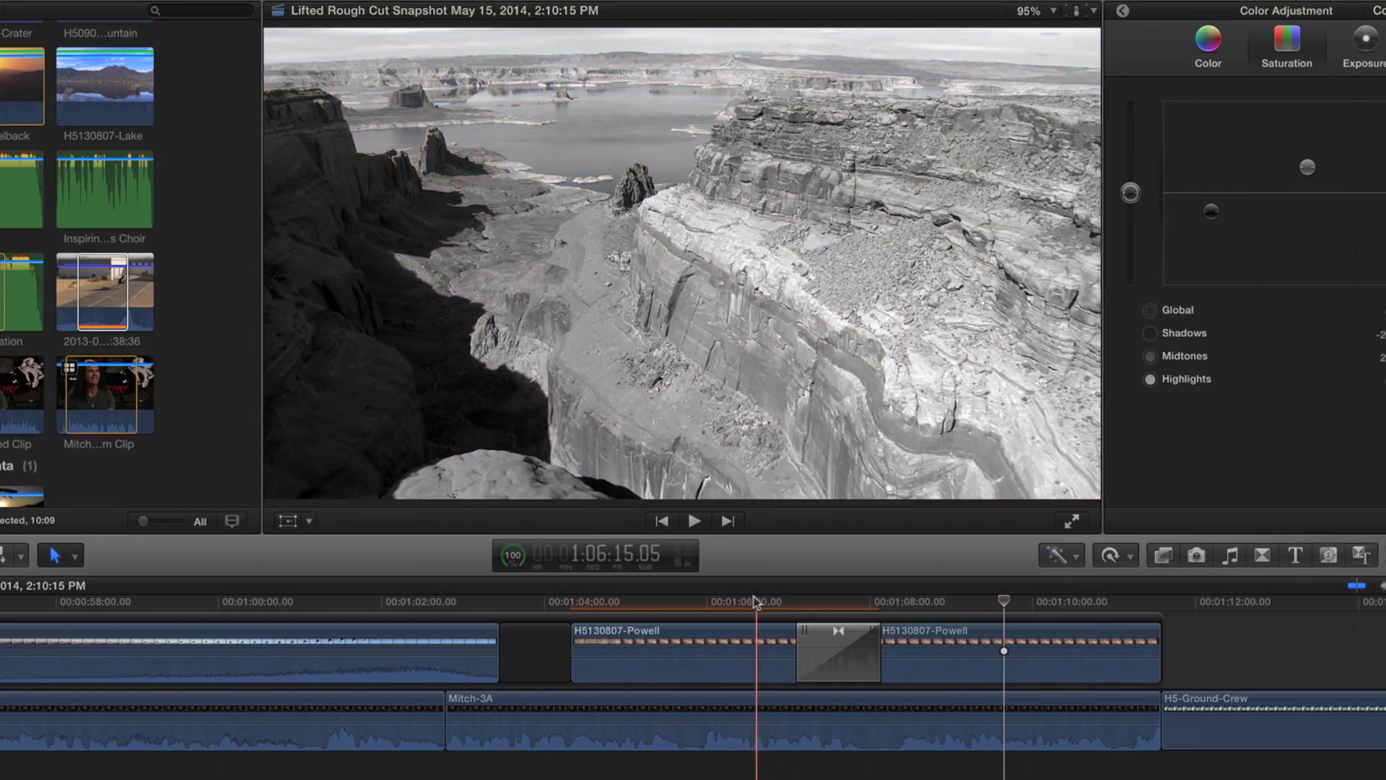
key("s")
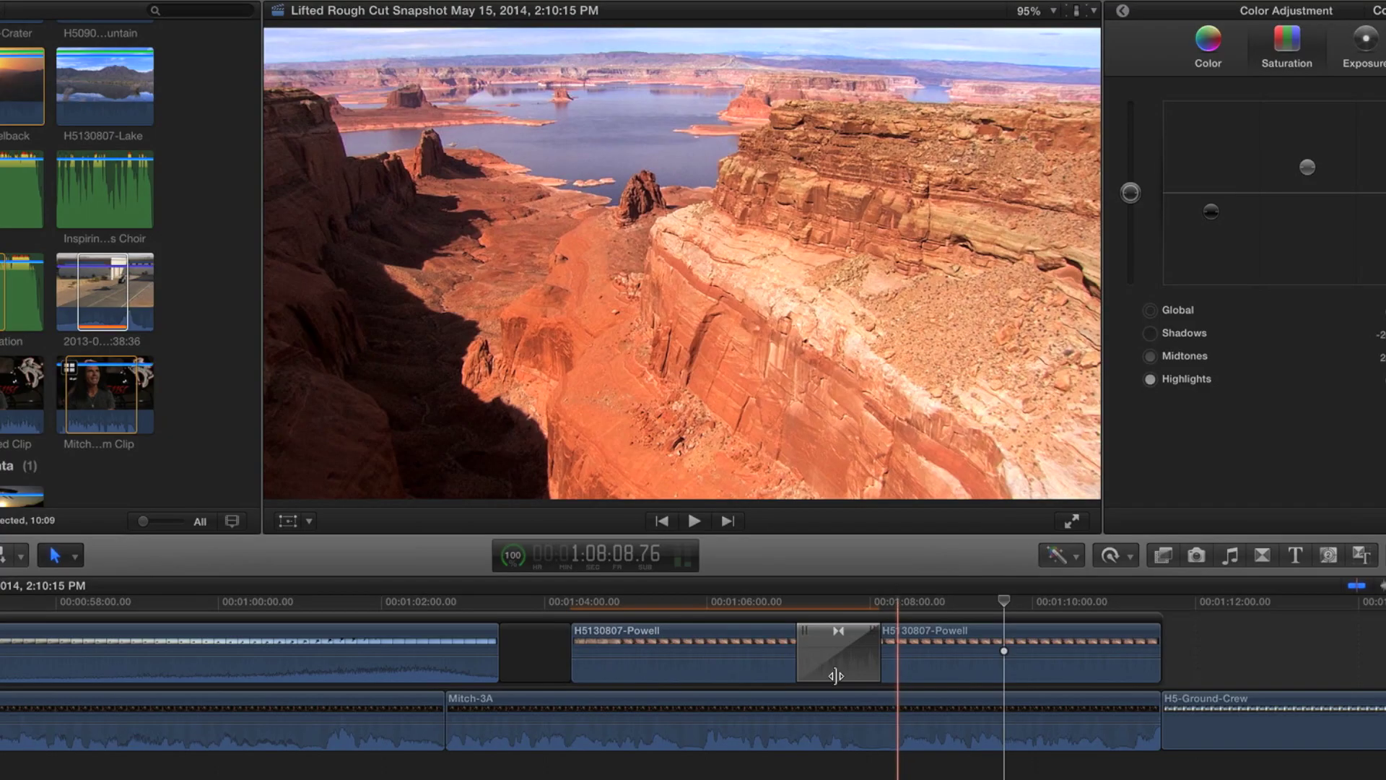
Step: Delete the transition and trim the Powell cut 6 seconds earlier, to about 1:07:05
left_click(815, 670)
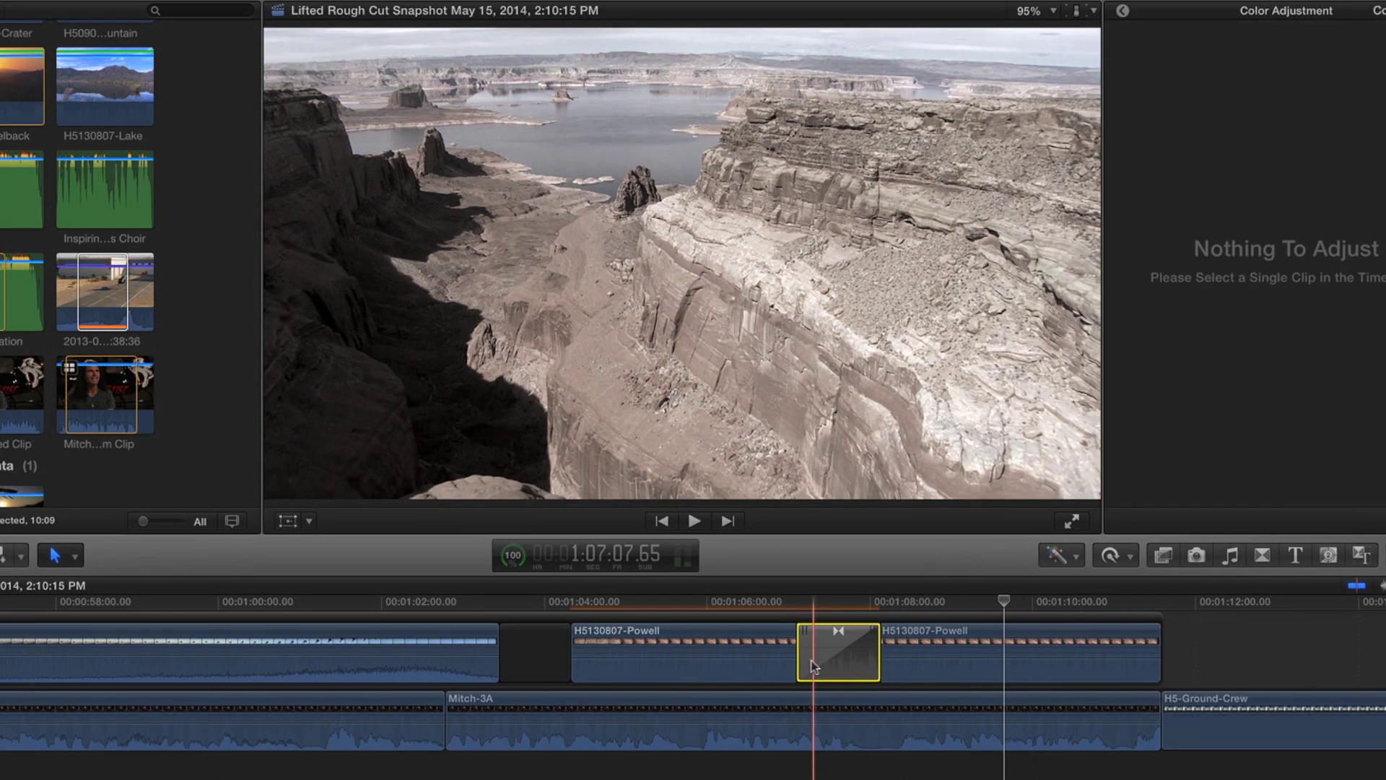
key("Delete")
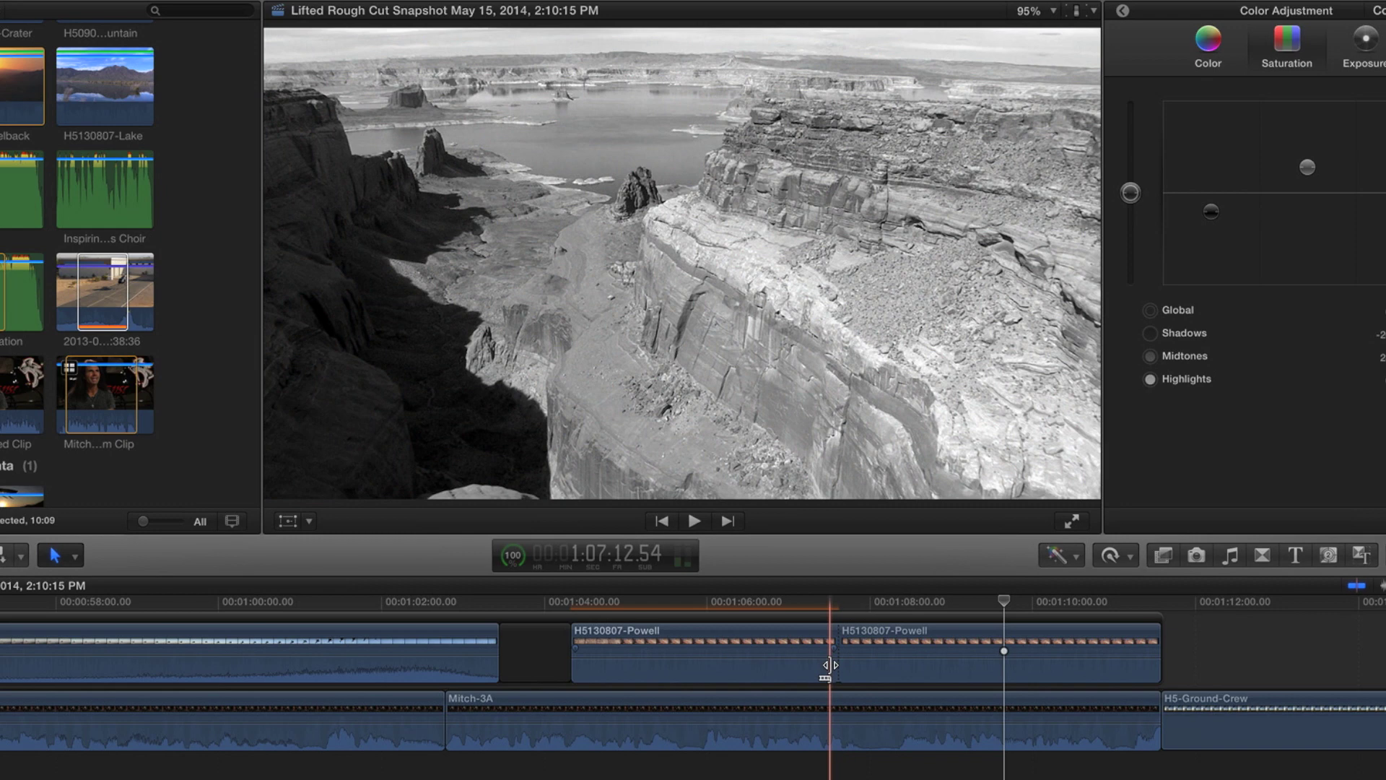
left_click(834, 664)
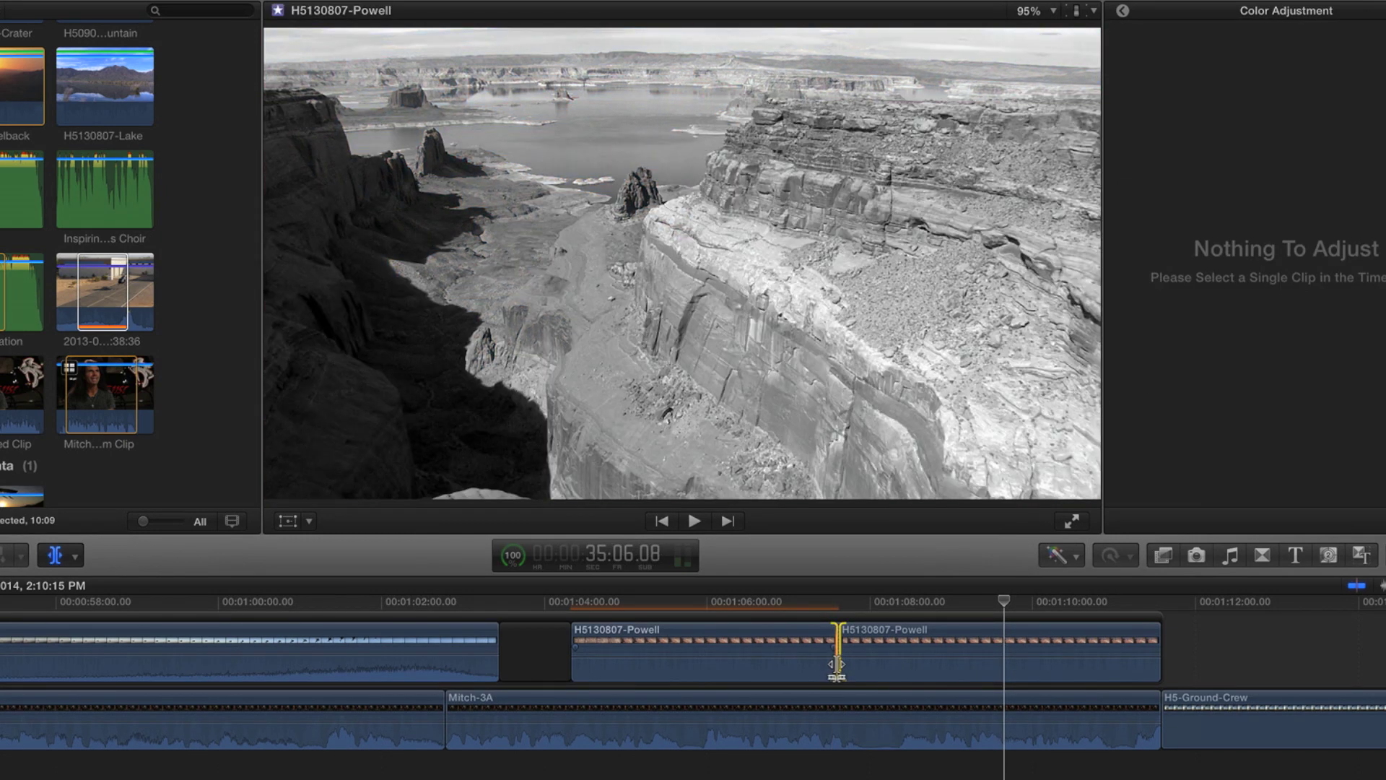
mouse_move(835, 664)
left_mouse_down()
mouse_move(736, 662)
mouse_move(893, 665)
mouse_move(686, 653)
mouse_move(954, 659)
mouse_move(835, 657)
left_mouse_up()
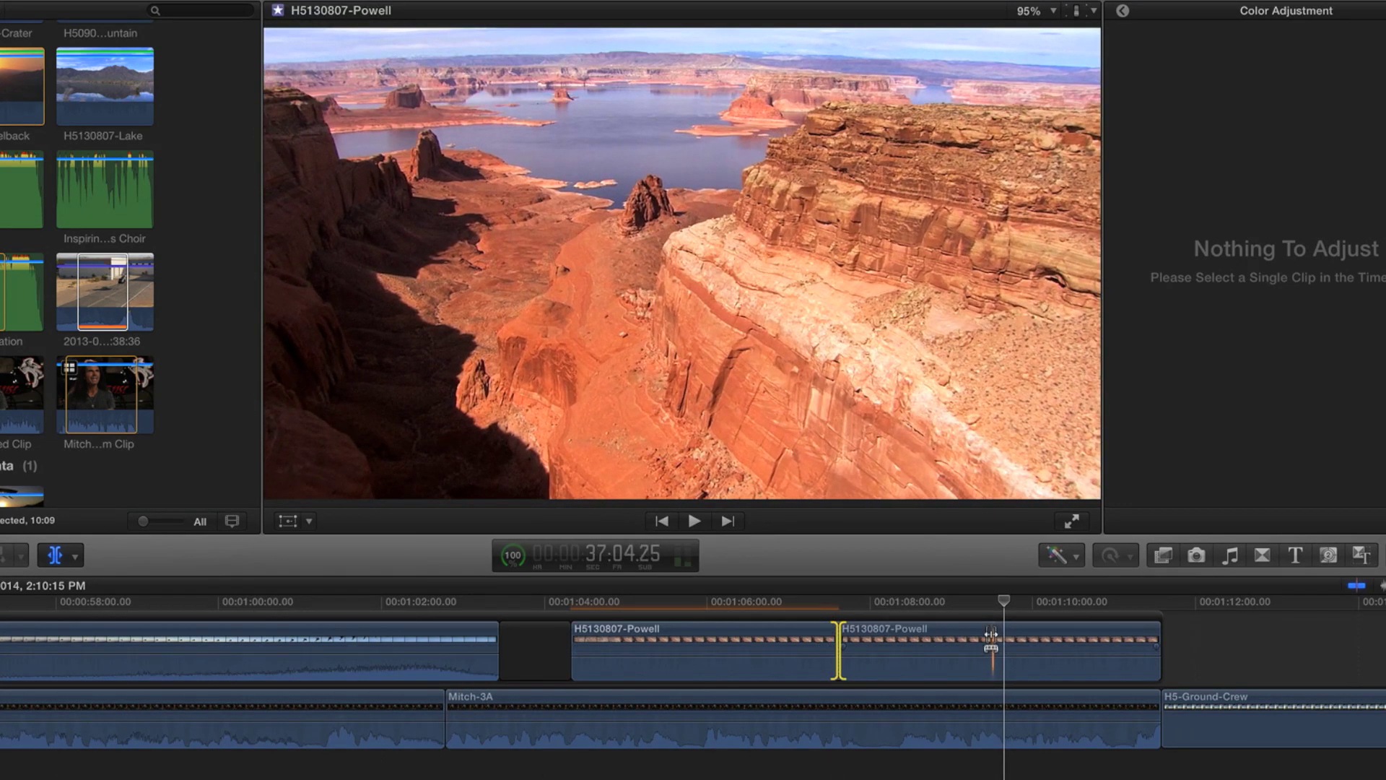
left_click(843, 776)
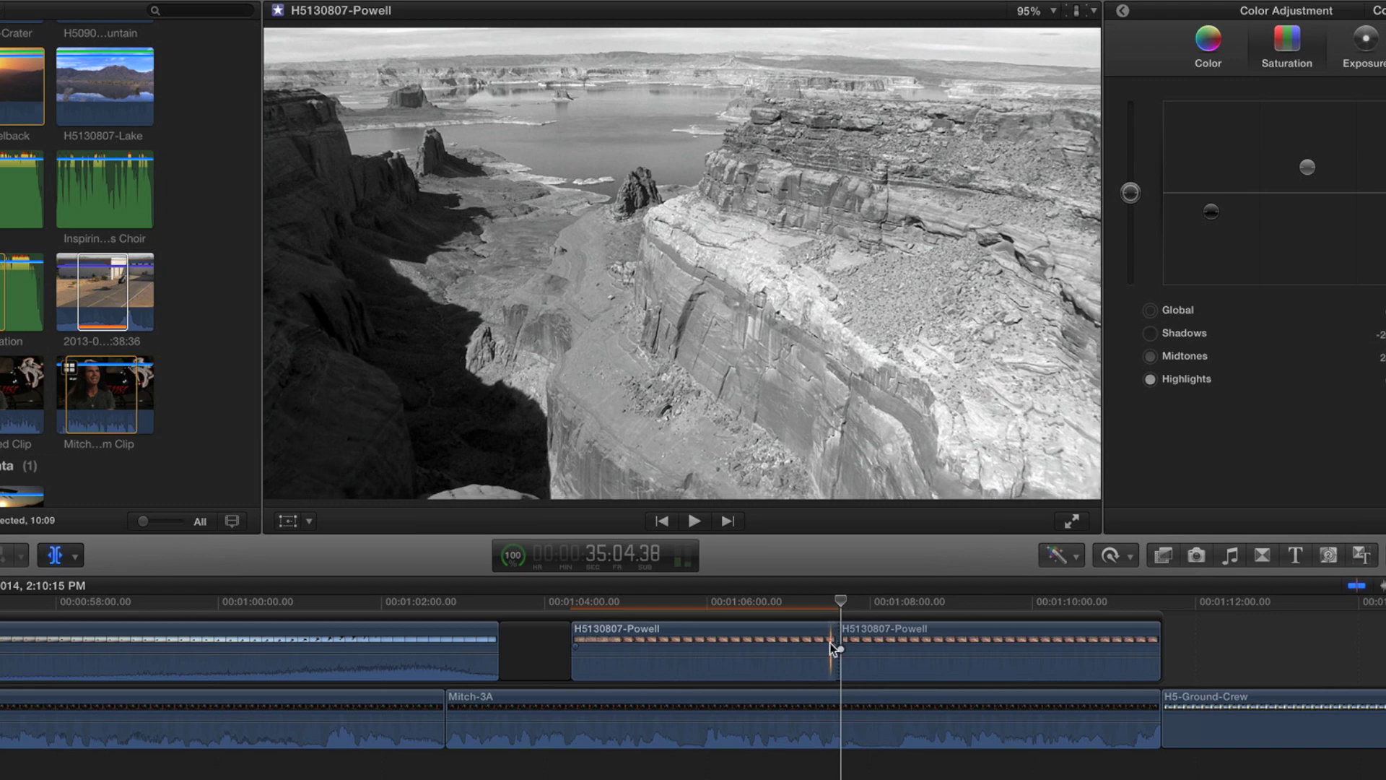
mouse_move(837, 639)
left_mouse_down()
mouse_move(823, 640)
mouse_move(838, 640)
left_mouse_up()
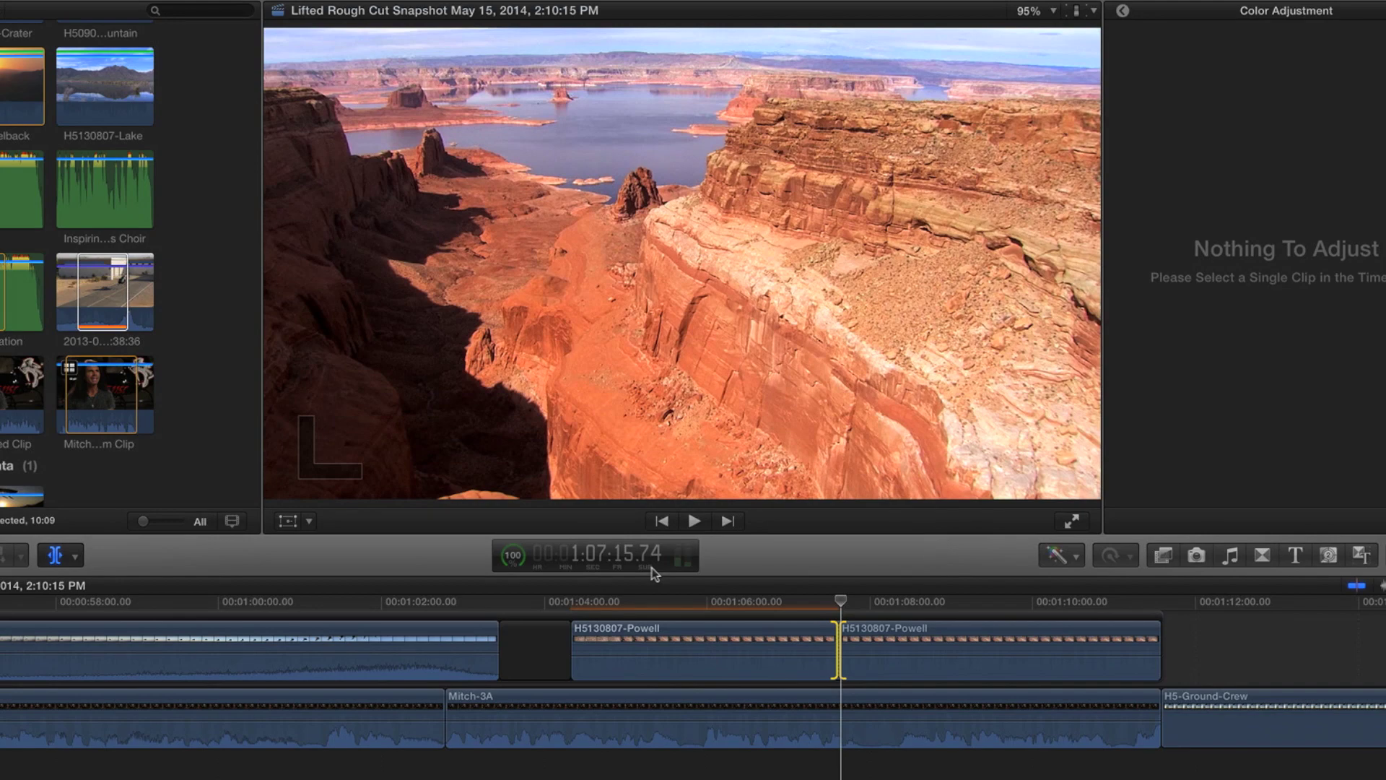
key("a")
left_click(866, 646)
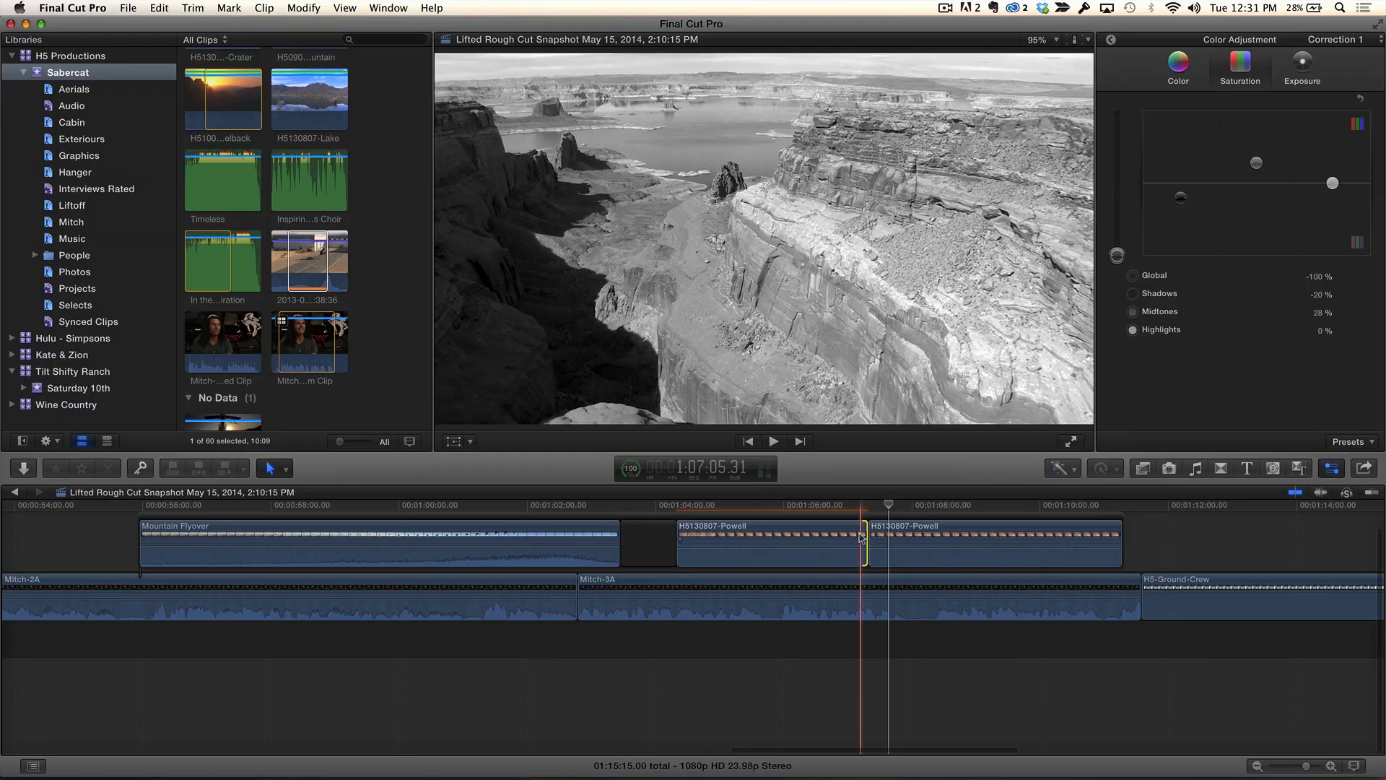
Step: Scroll the timeline back left toward the earlier interview clips
scroll(861, 538, "left", 15)
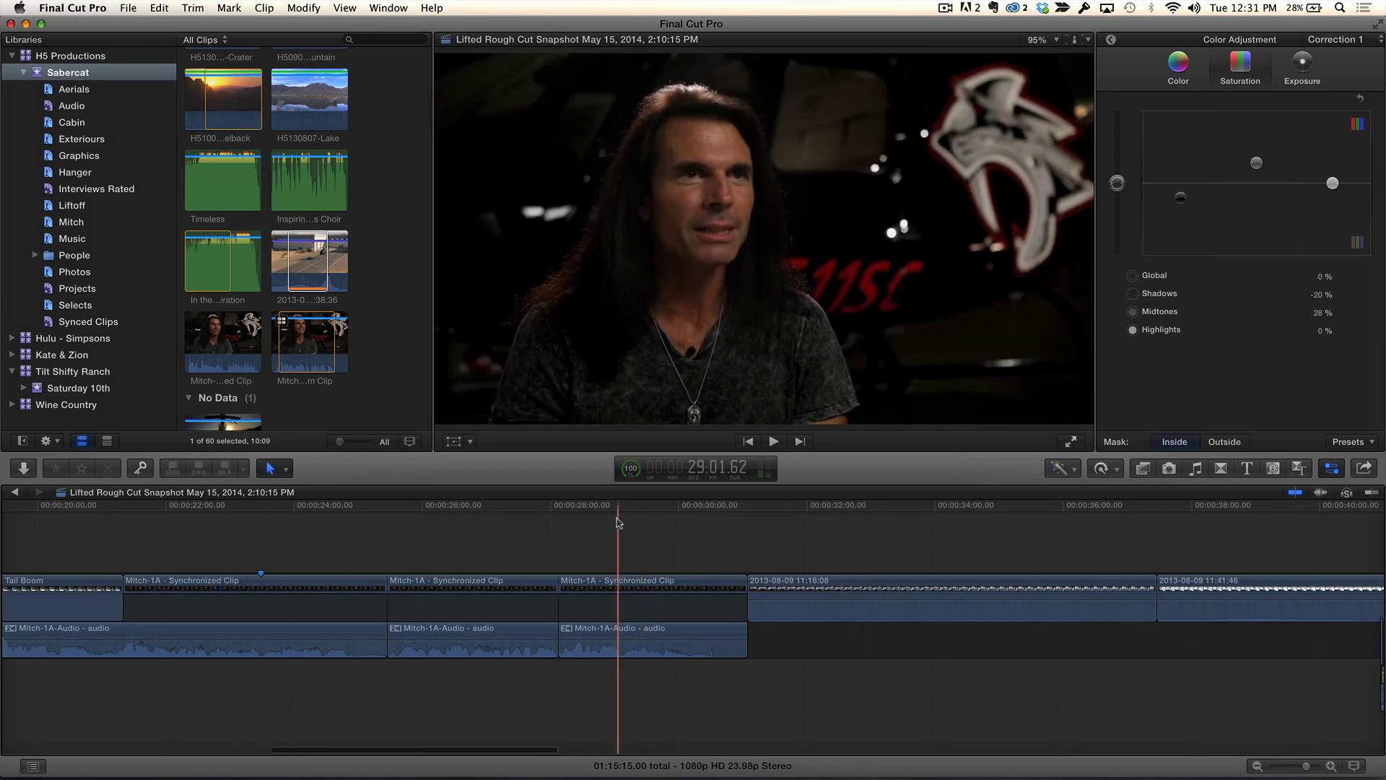
Step: Try detaching the Mitch-1A audio, then undo to restore the Synchronized Clip
left_click(615, 682)
left_click(619, 647)
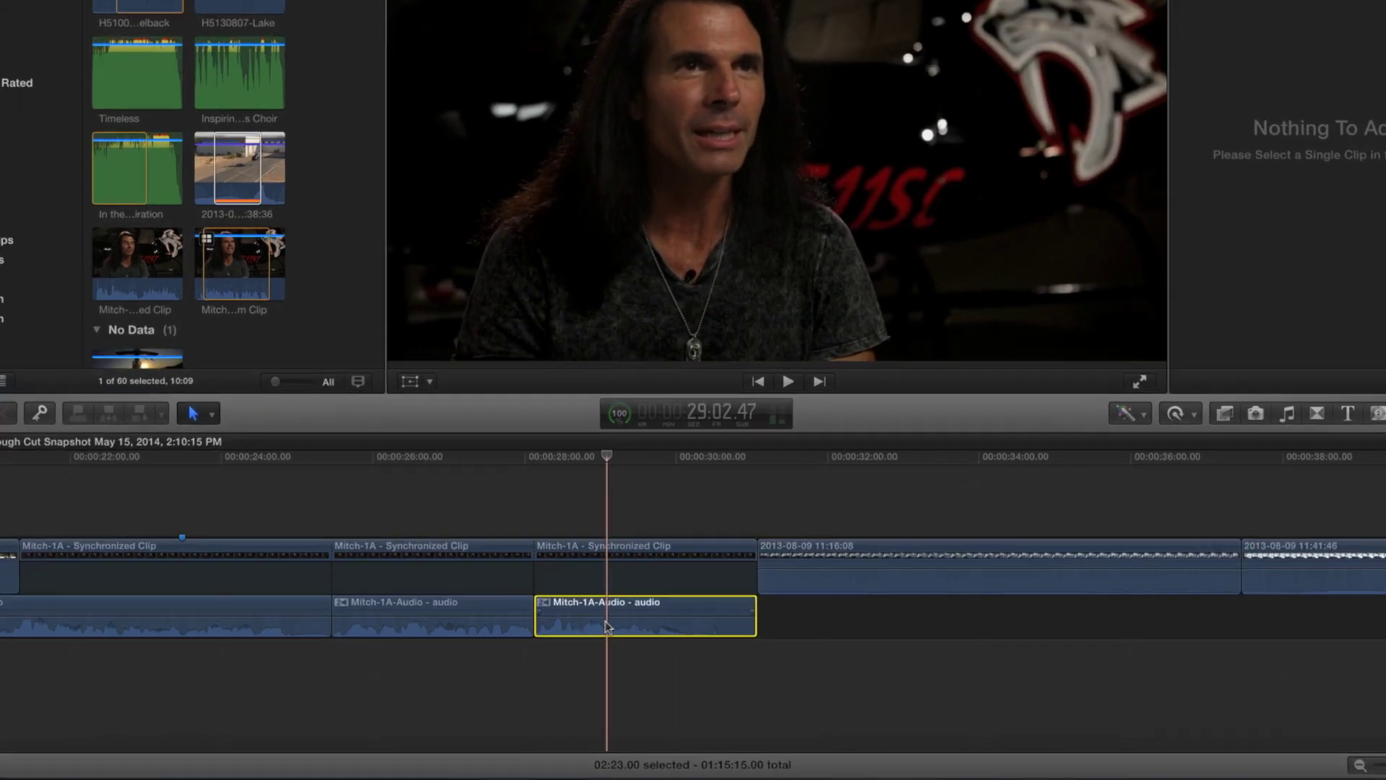
right_click(620, 648)
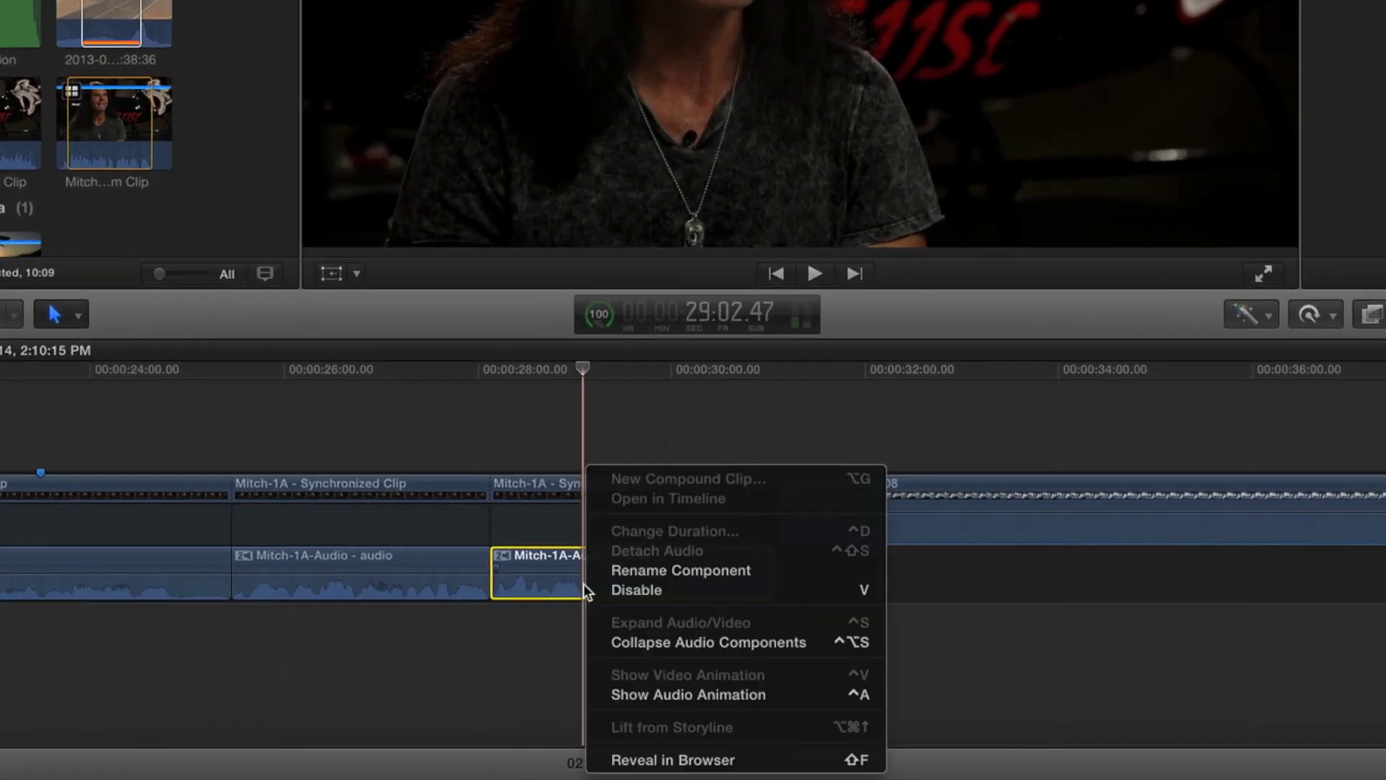
left_click(532, 621)
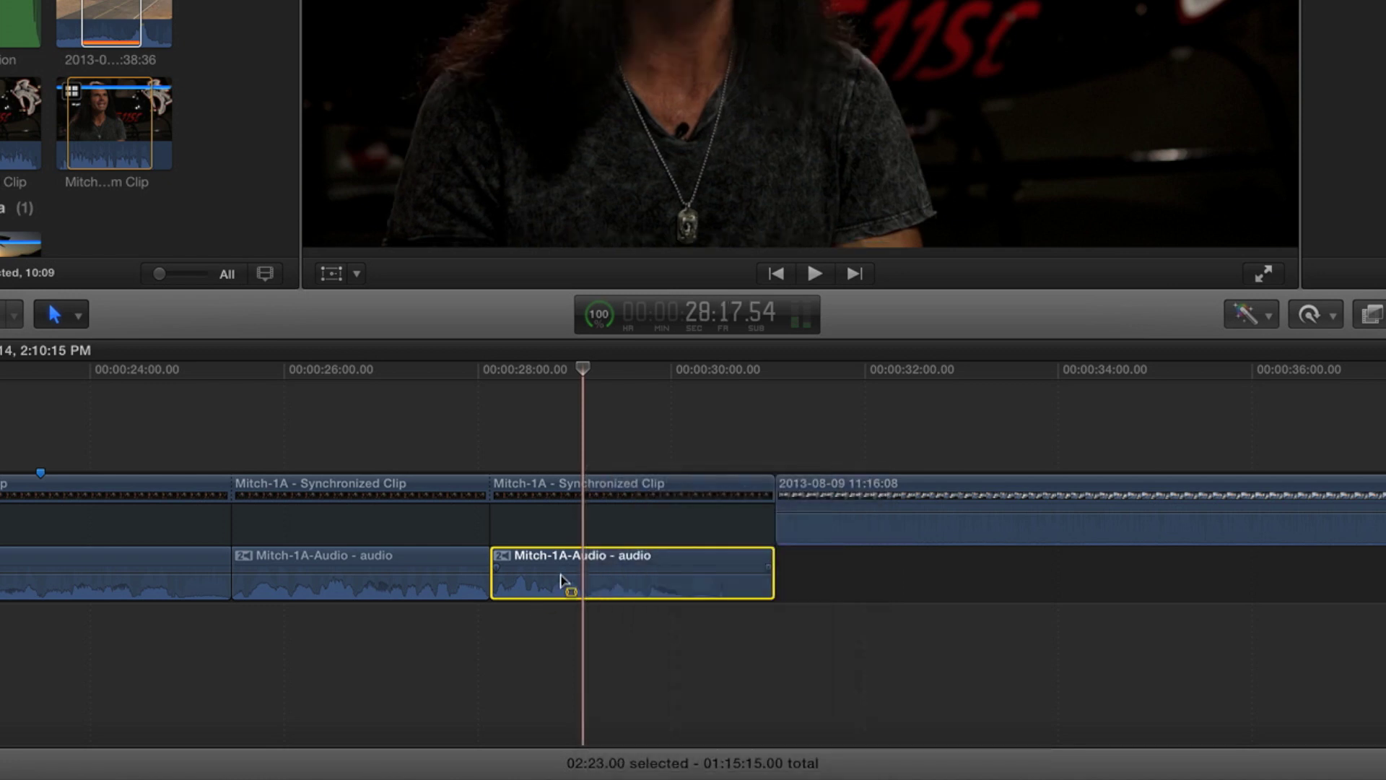
key("super+z")
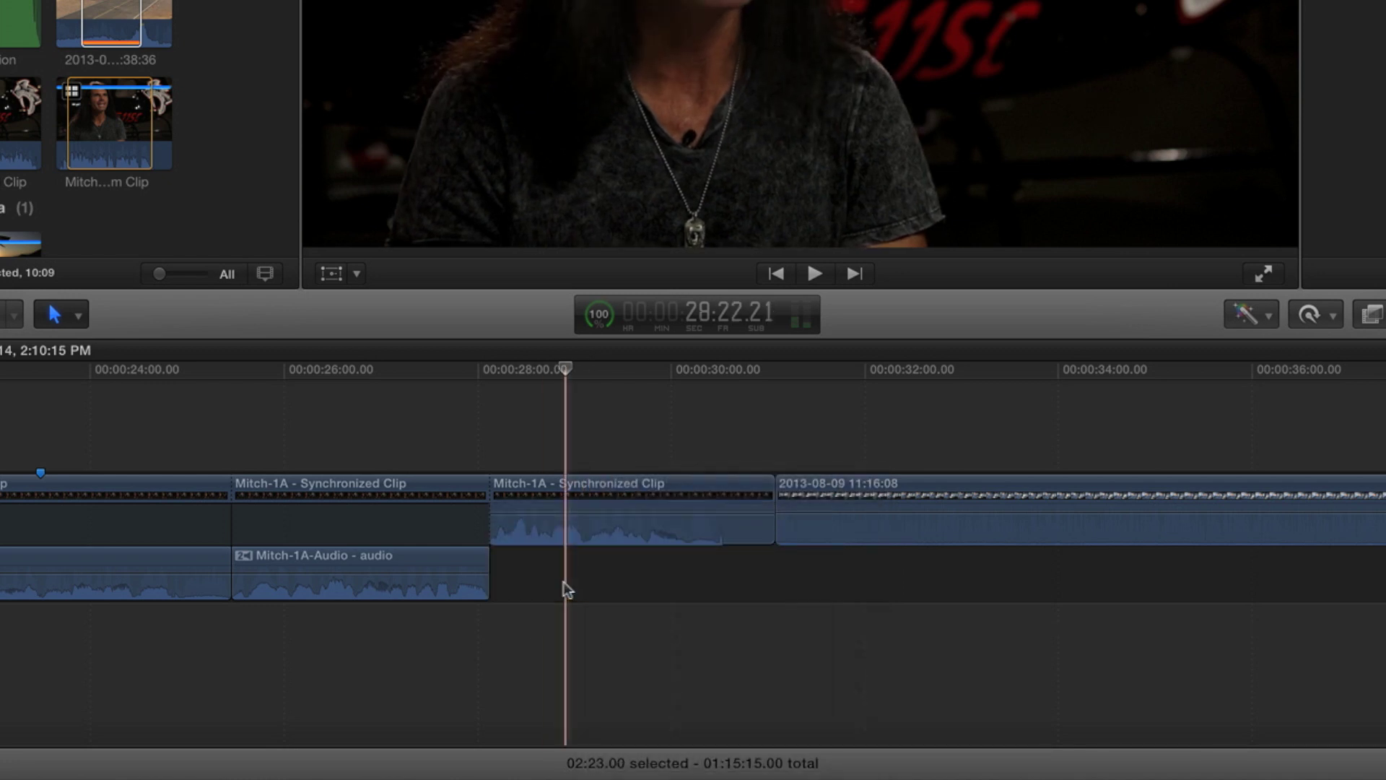
left_click(562, 522)
key("ctrl+shift+s")
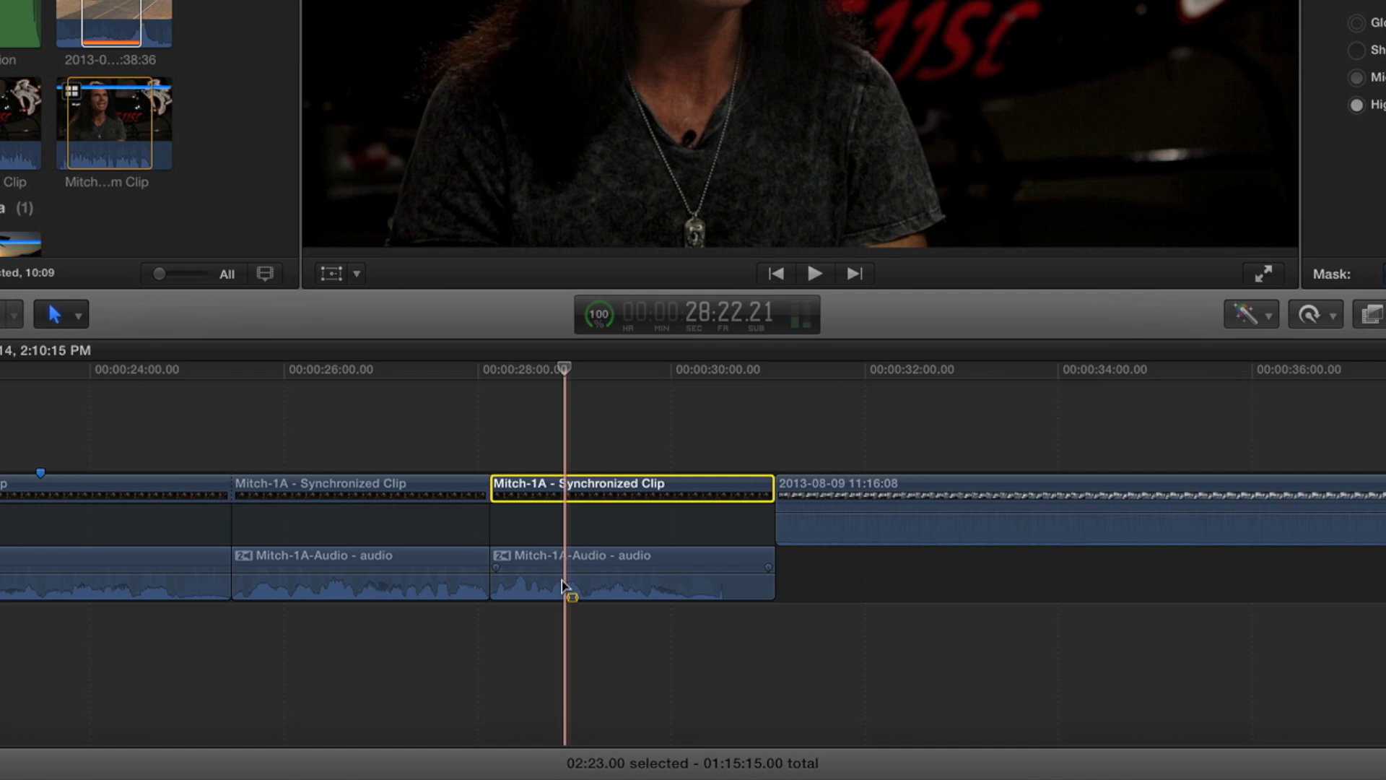
key("super+z")
Step: Expand the Mitch-1A clip's audio components, zoom in, and select a short audio section
right_click(589, 520)
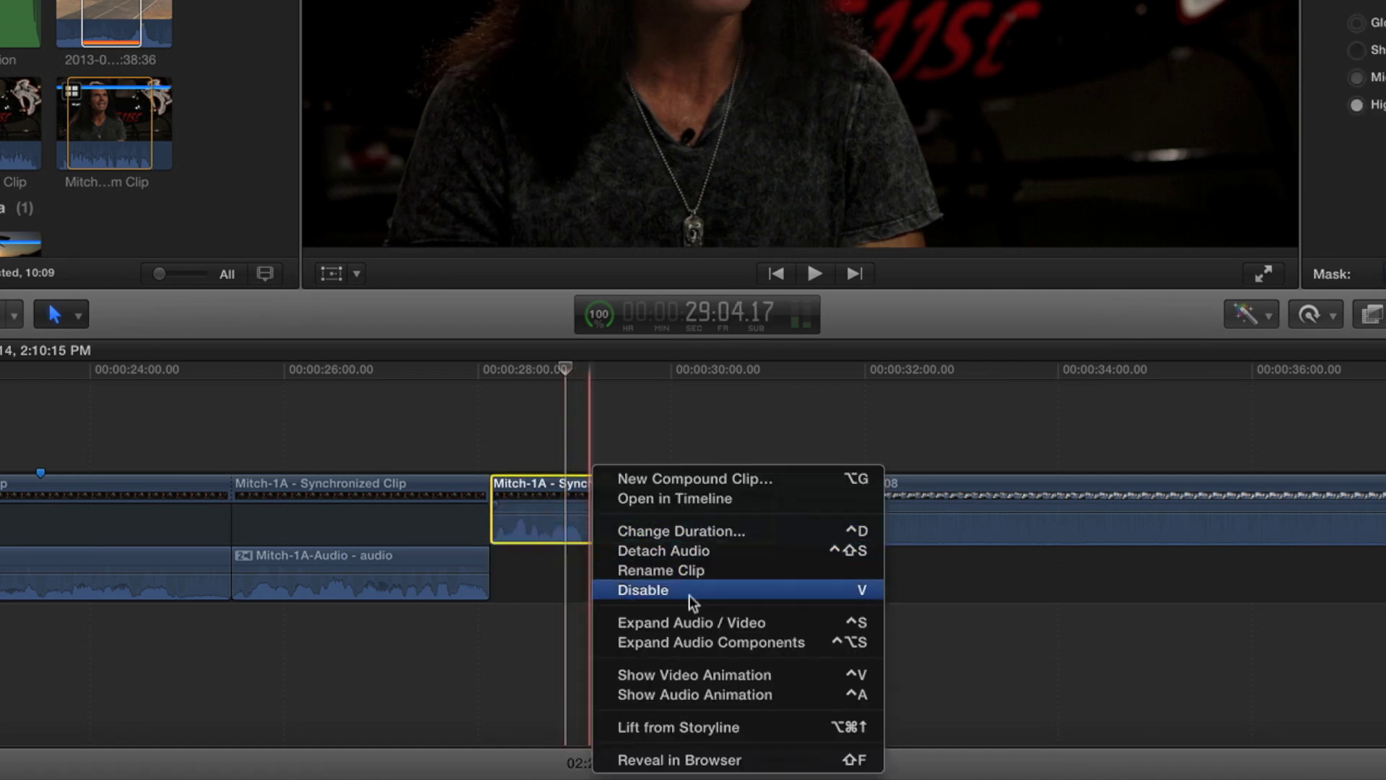
left_click(689, 638)
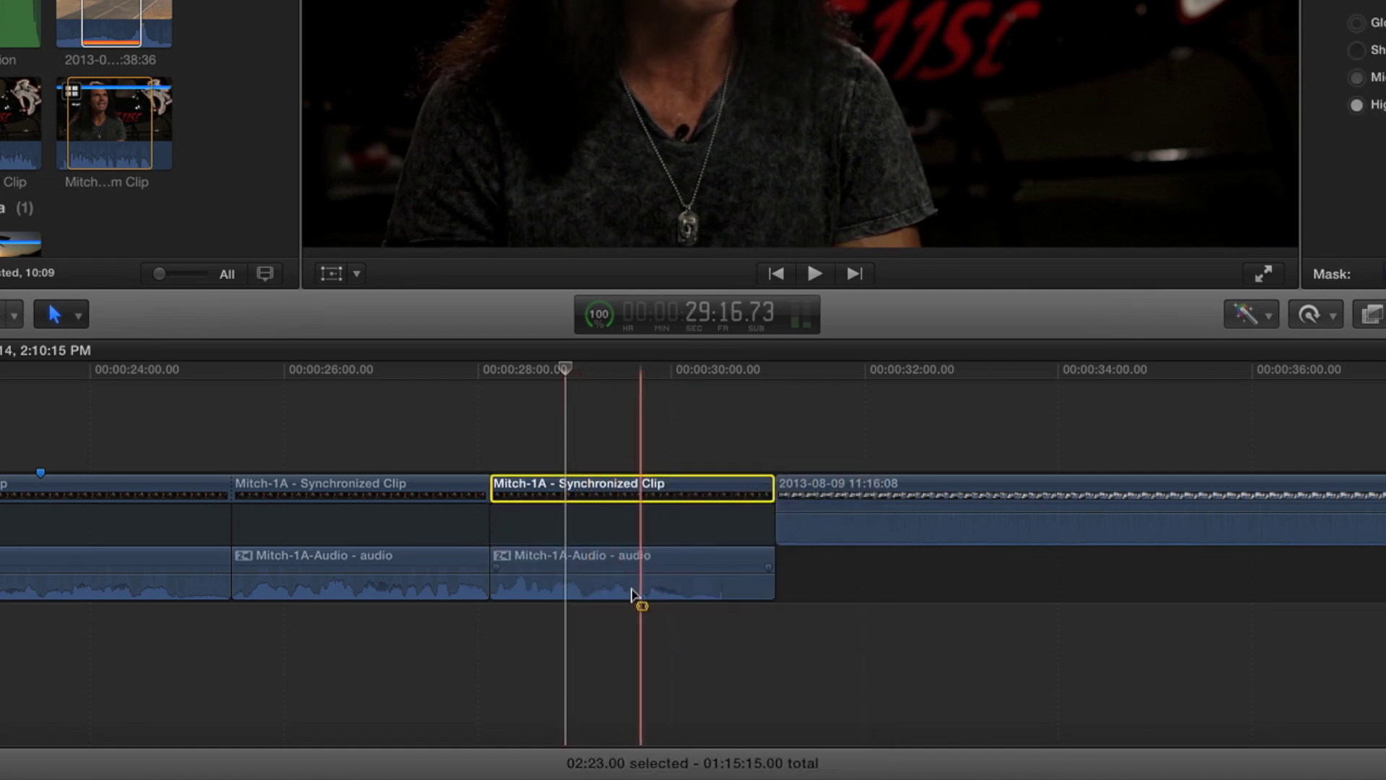
key("super+equal")
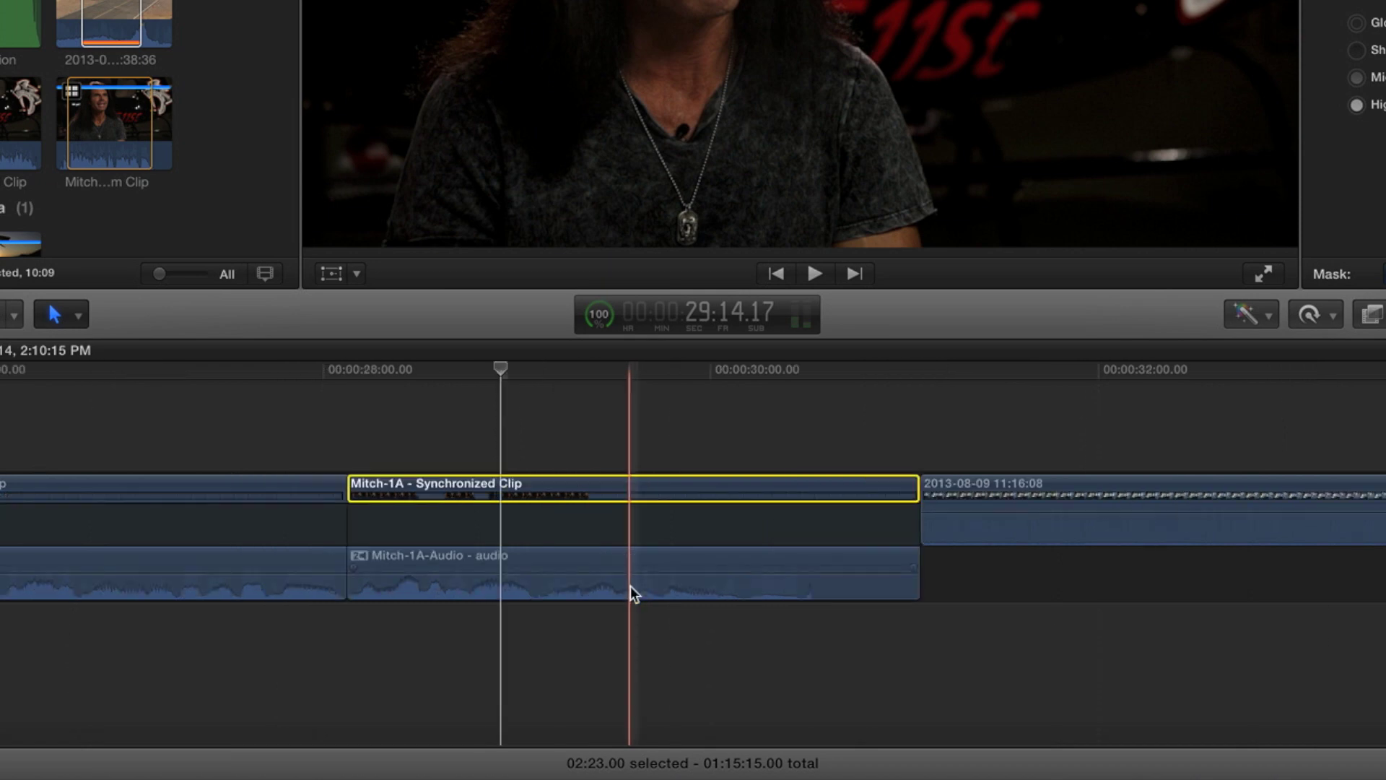
key("super+equal")
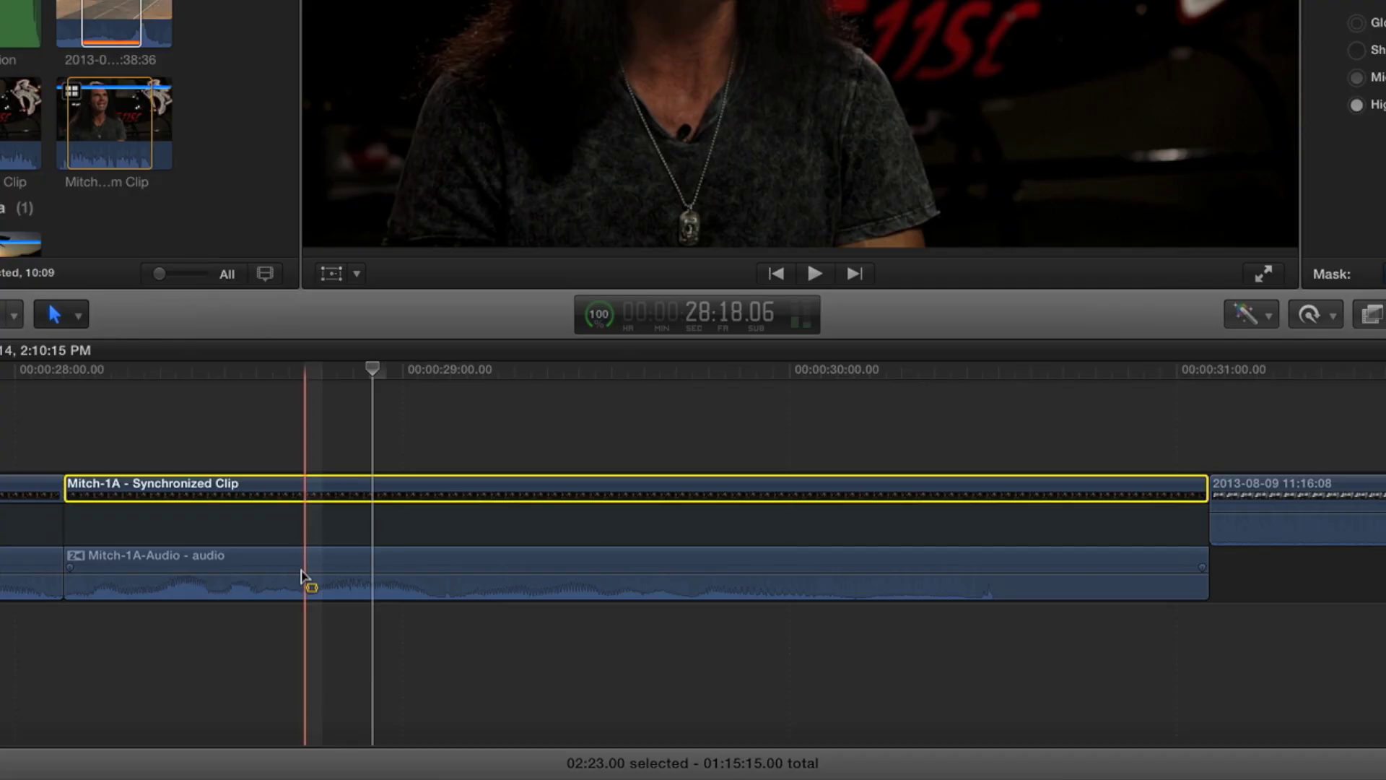
left_click_drag(303, 576, 367, 579)
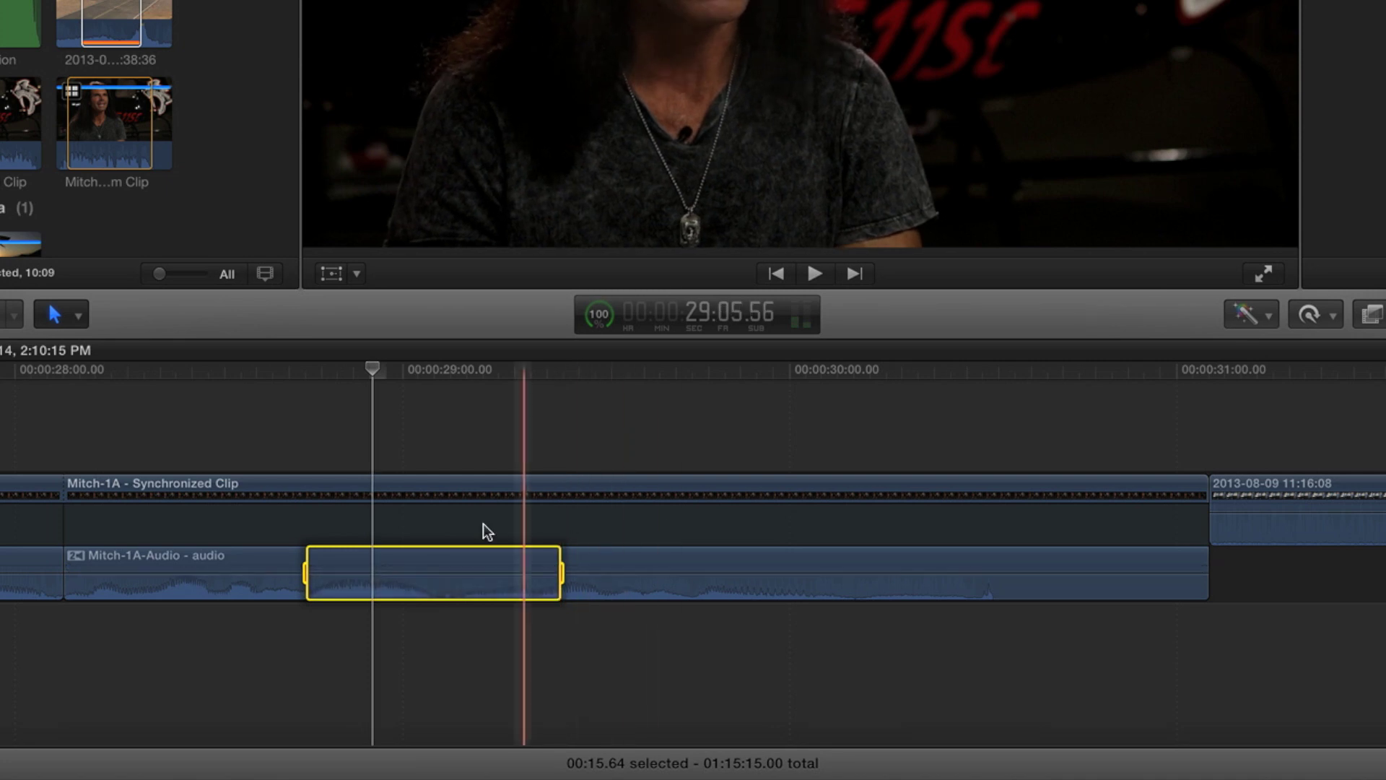
left_click(258, 588)
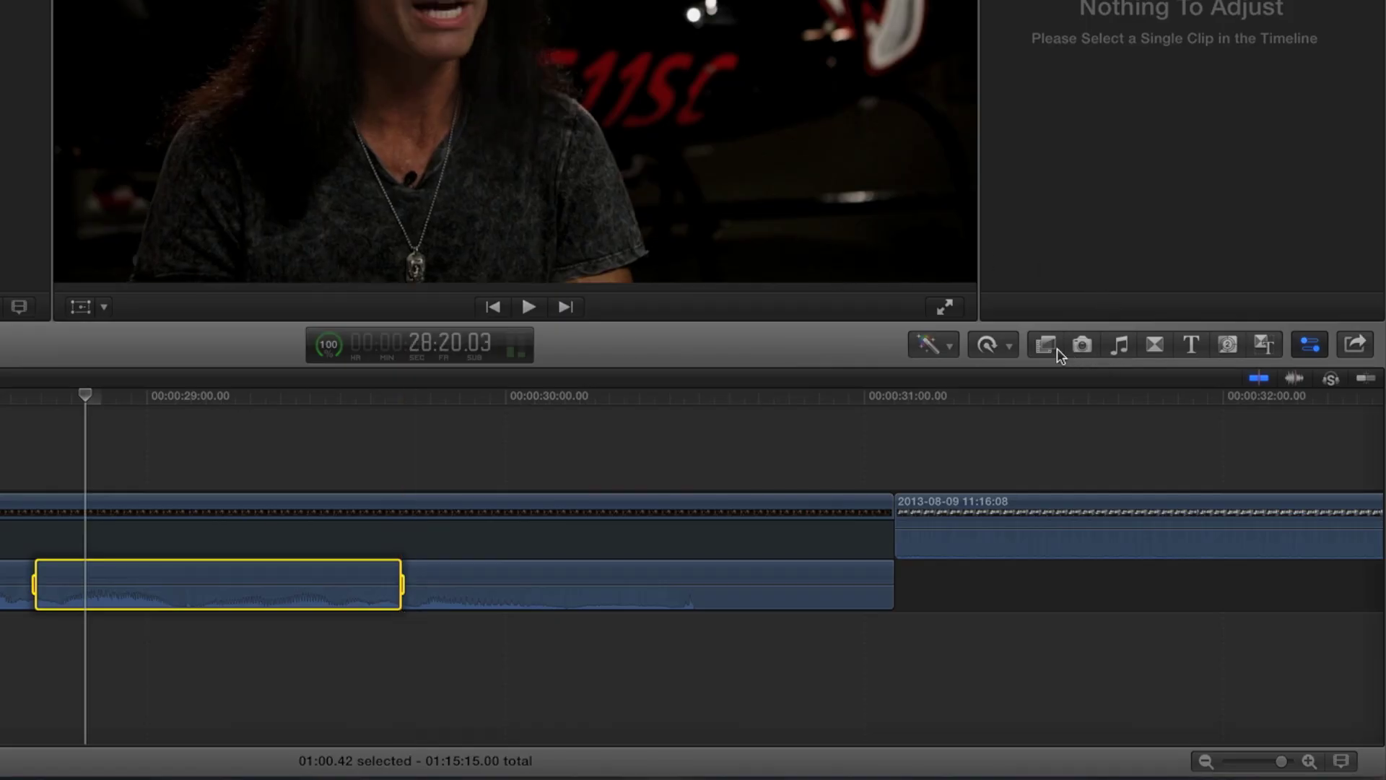
left_click(1048, 346)
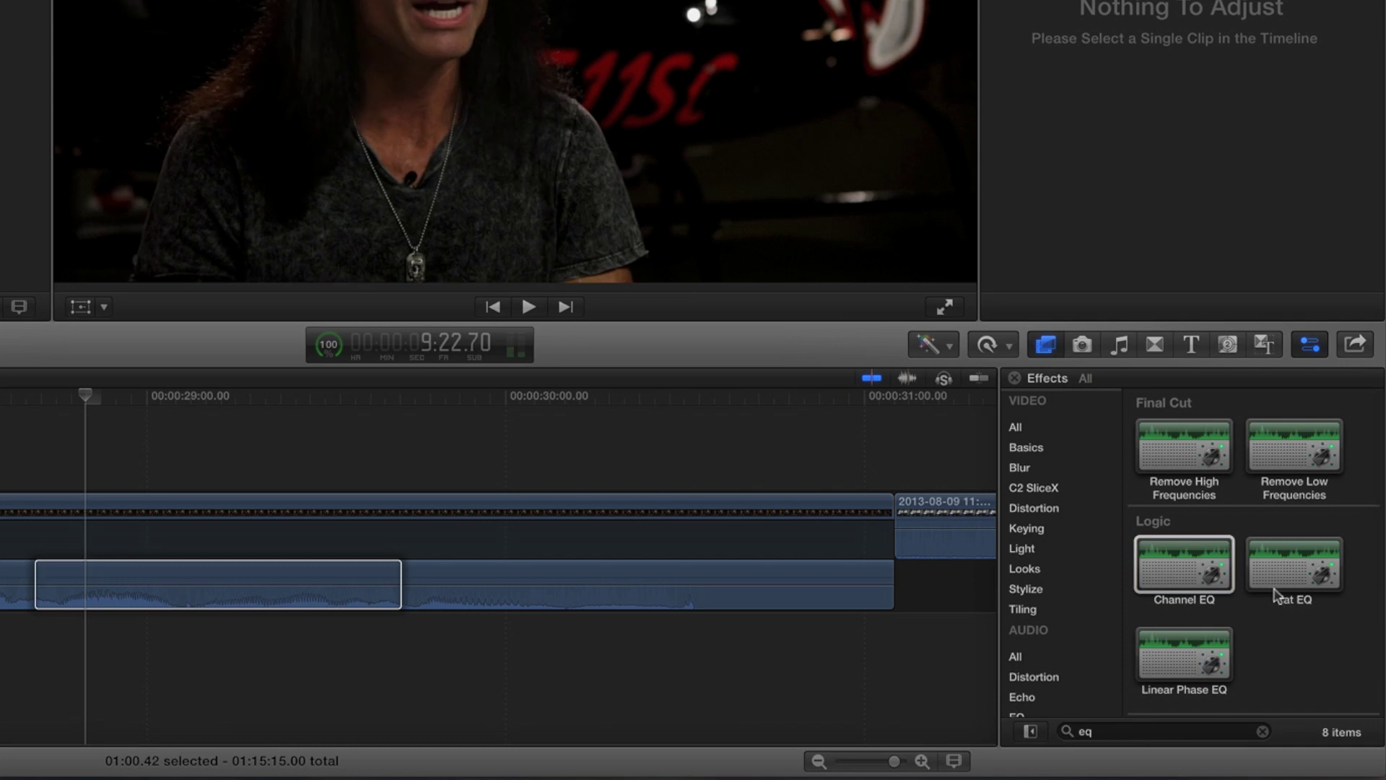
Step: Find Channel EQ with a 'chann' search and try dropping it onto the Mitch-1A audio
scroll(1274, 596, "down", 5)
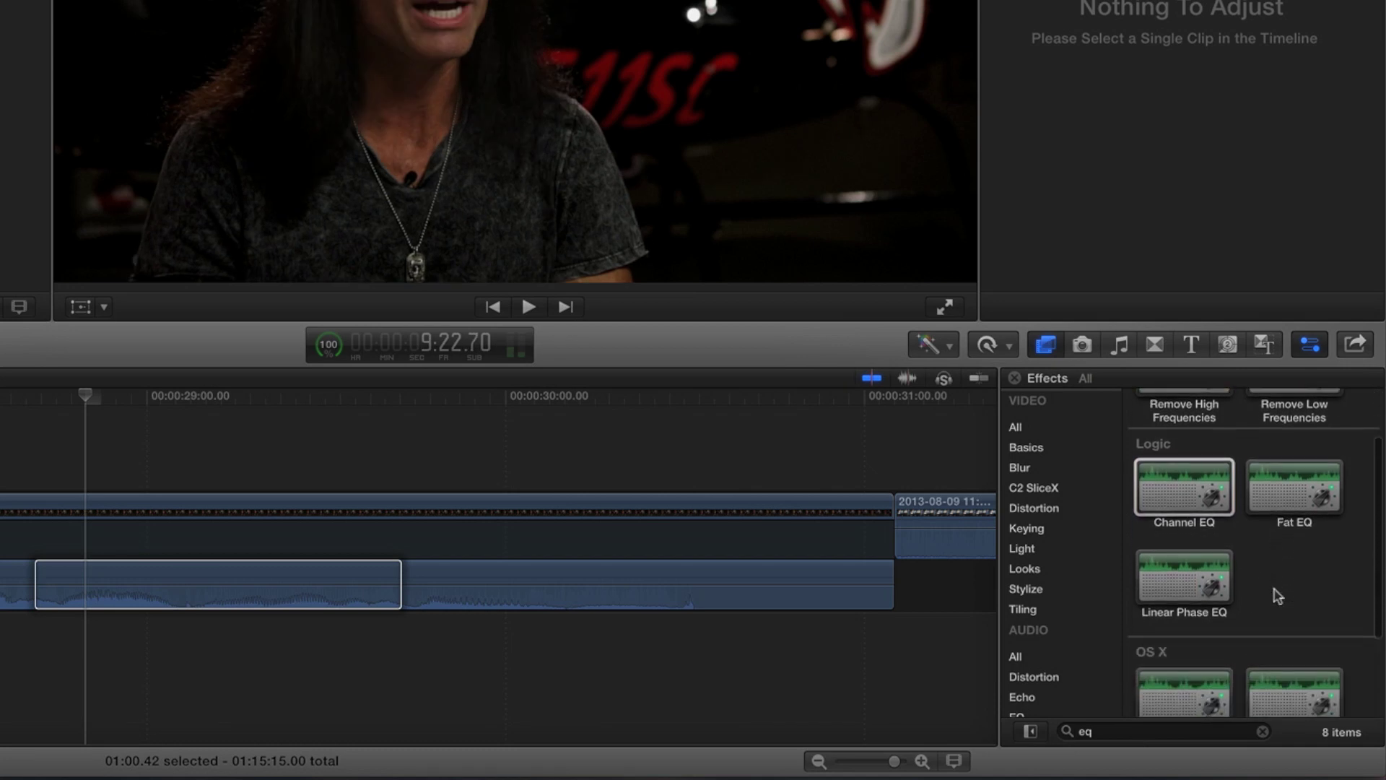
scroll(1275, 596, "down", 2)
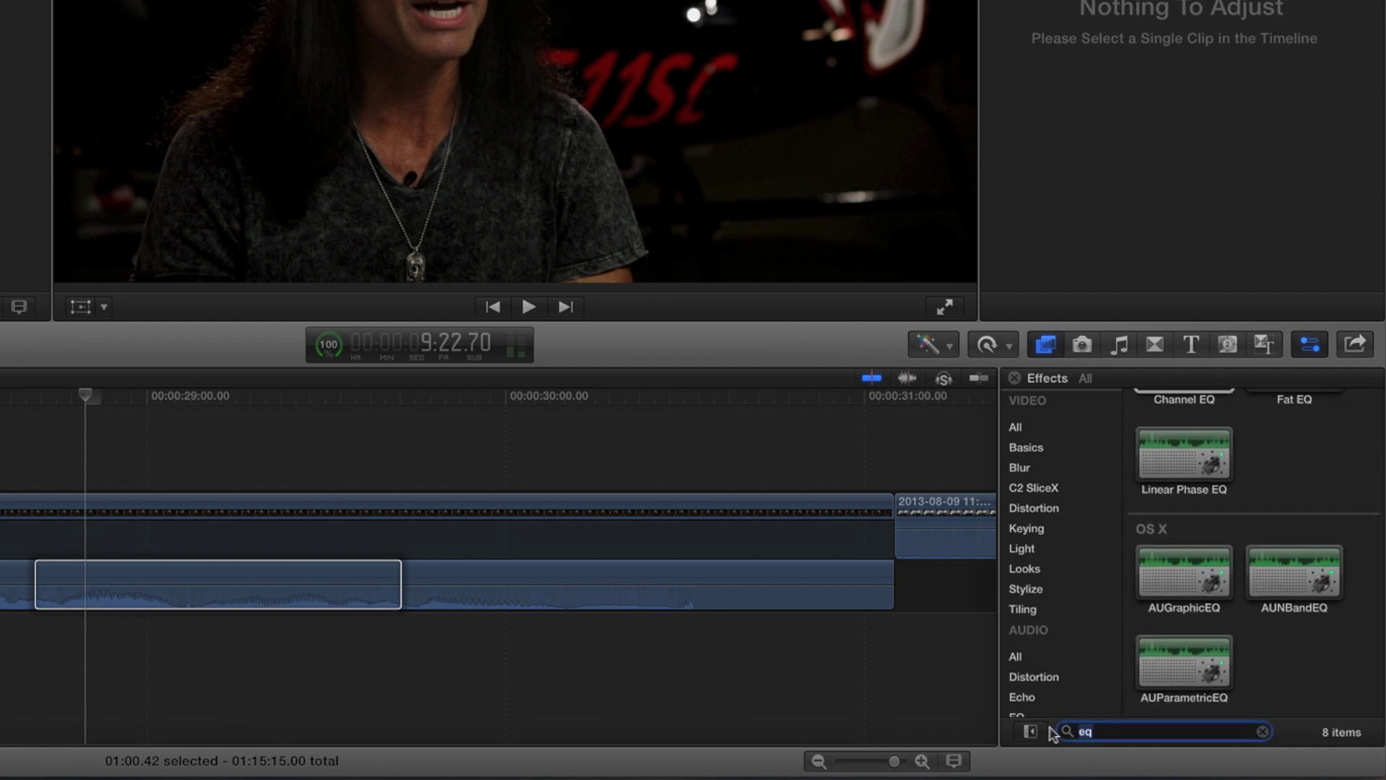
type("ann")
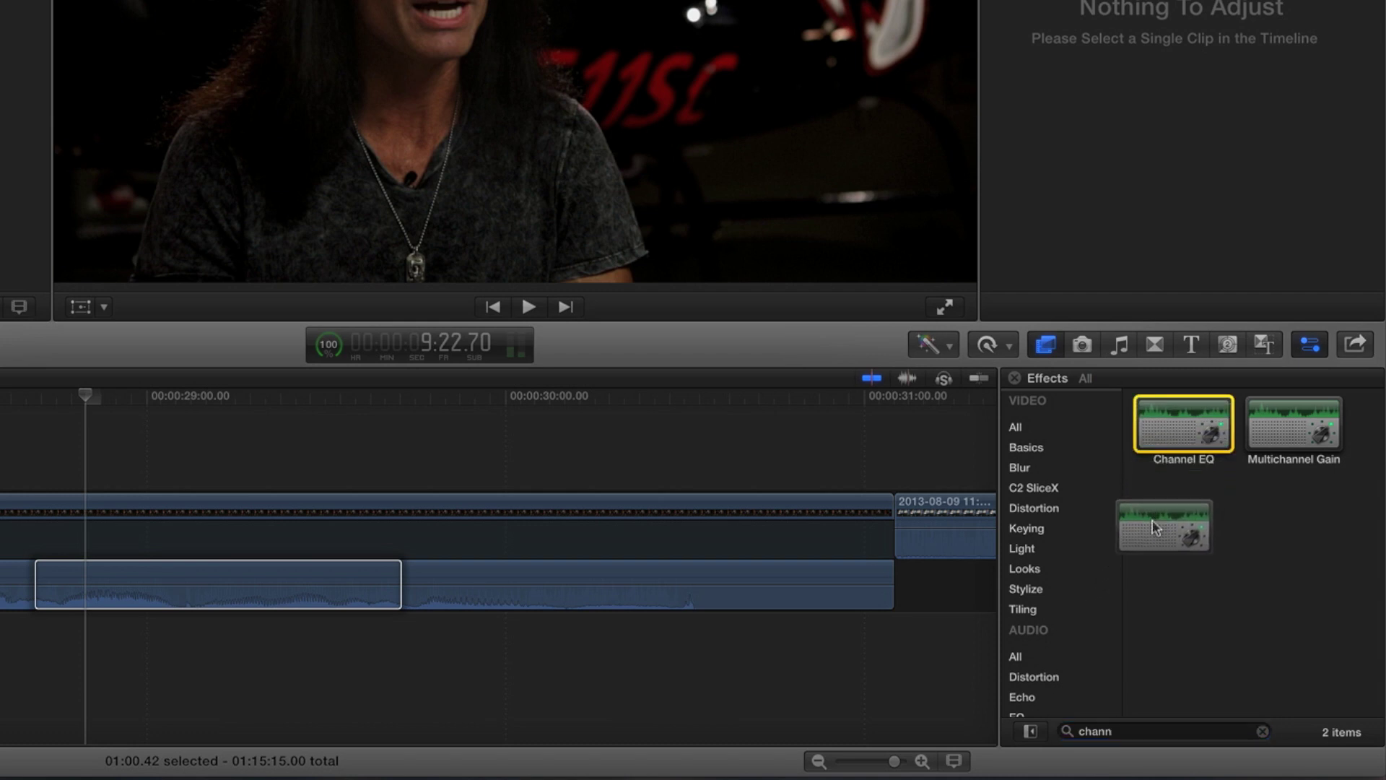
left_click_drag(1153, 527, 522, 583)
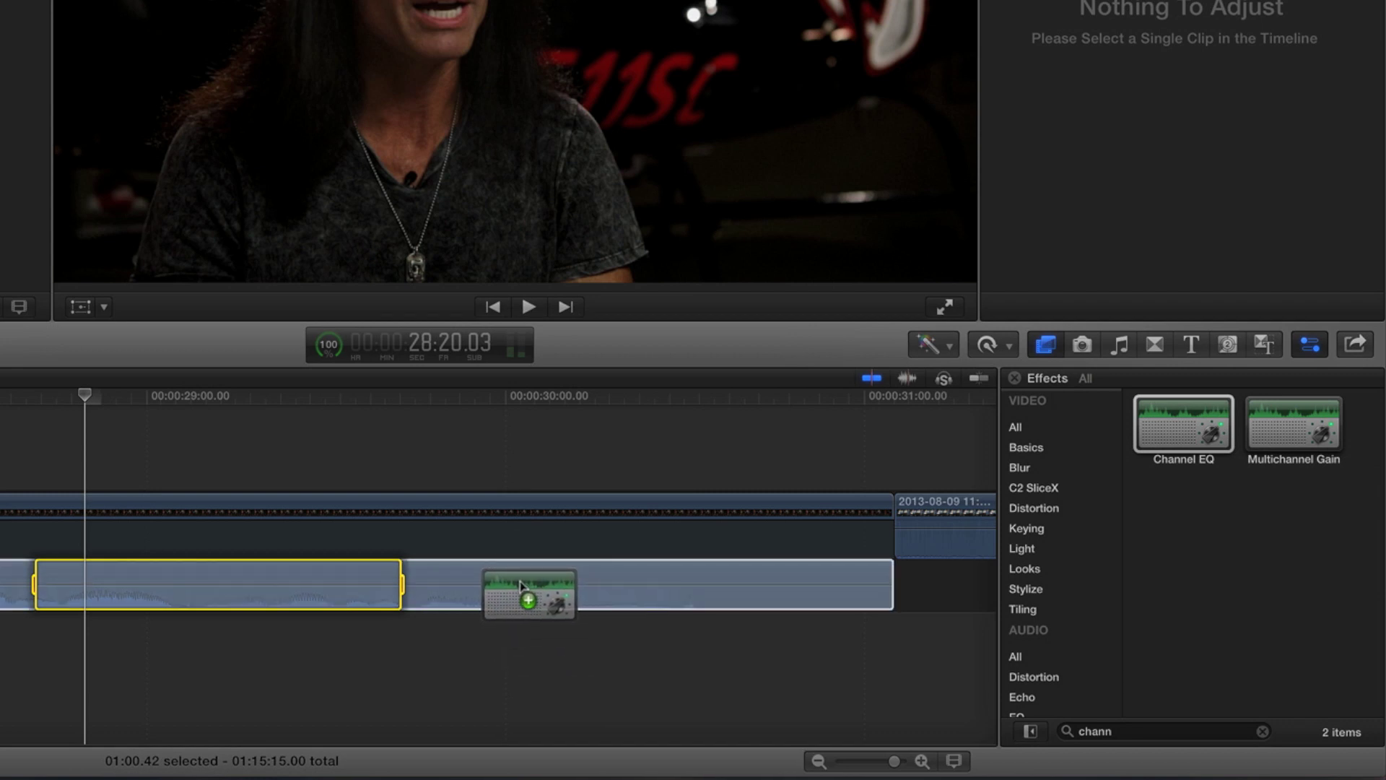
left_click_drag(509, 581, 509, 582)
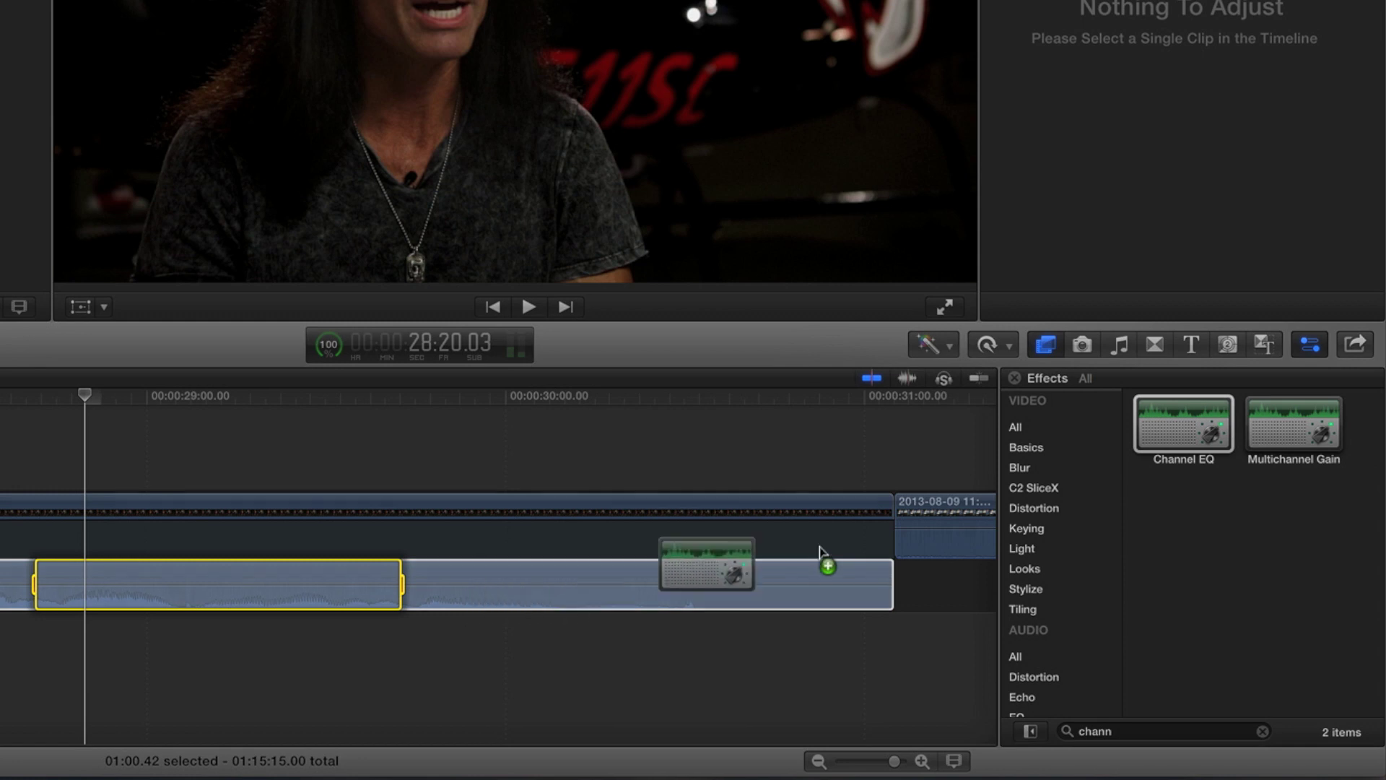
left_click_drag(821, 552, 1137, 477)
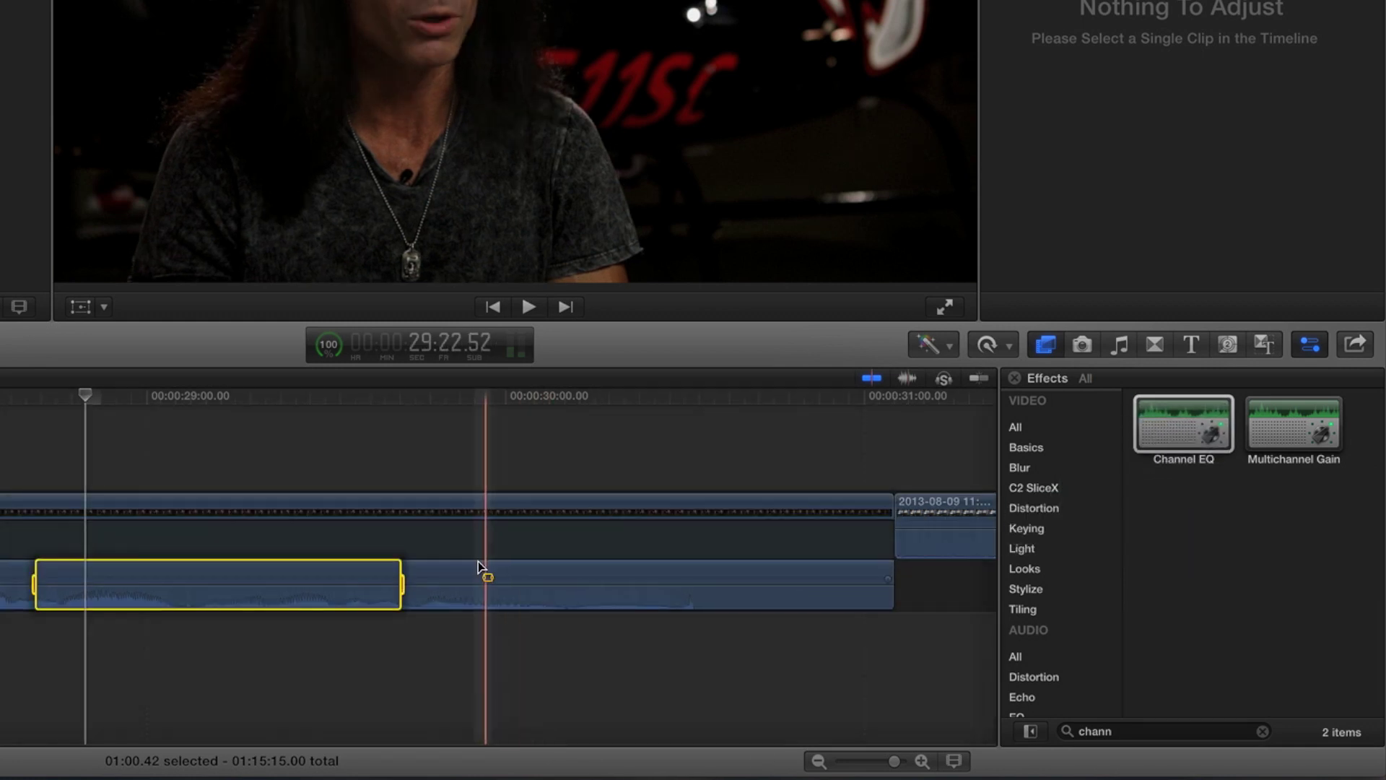
left_click_drag(455, 572, 455, 572)
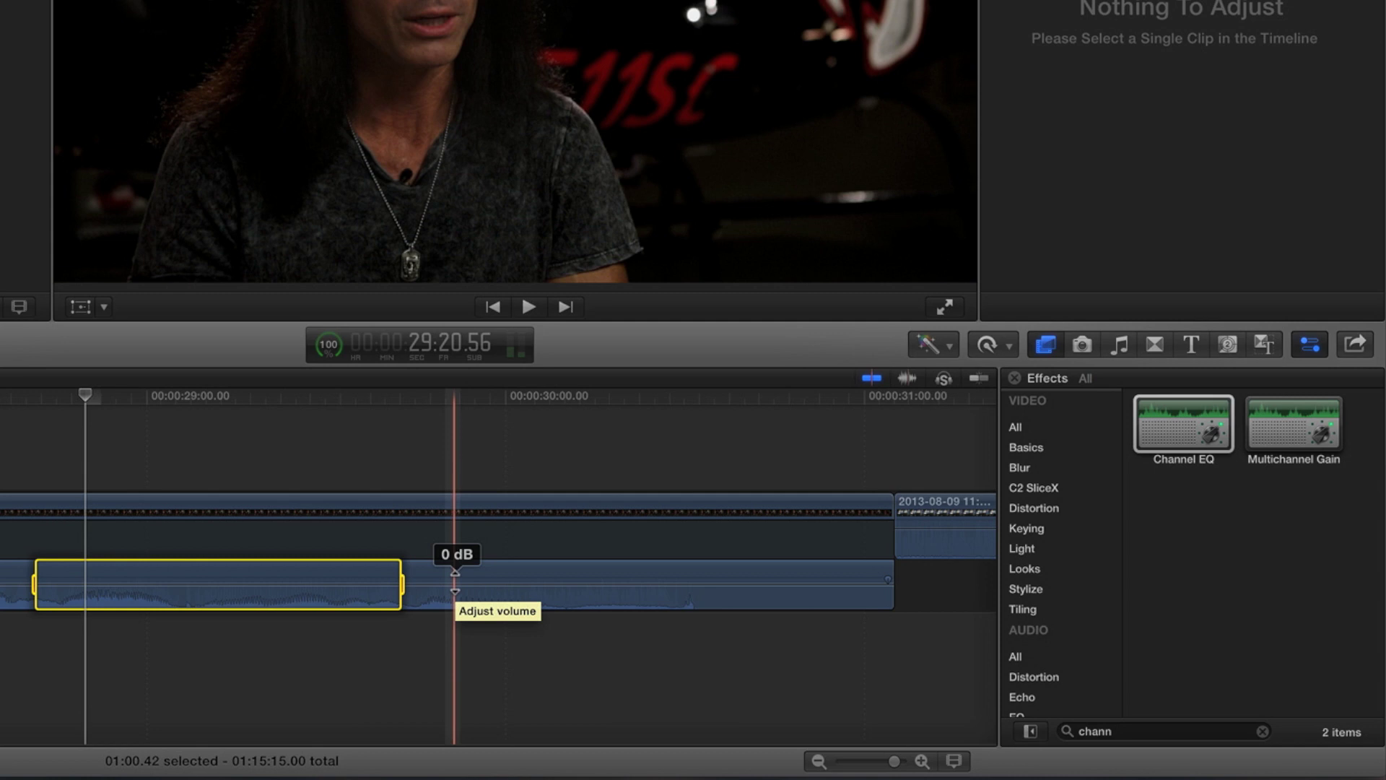
left_click(397, 672)
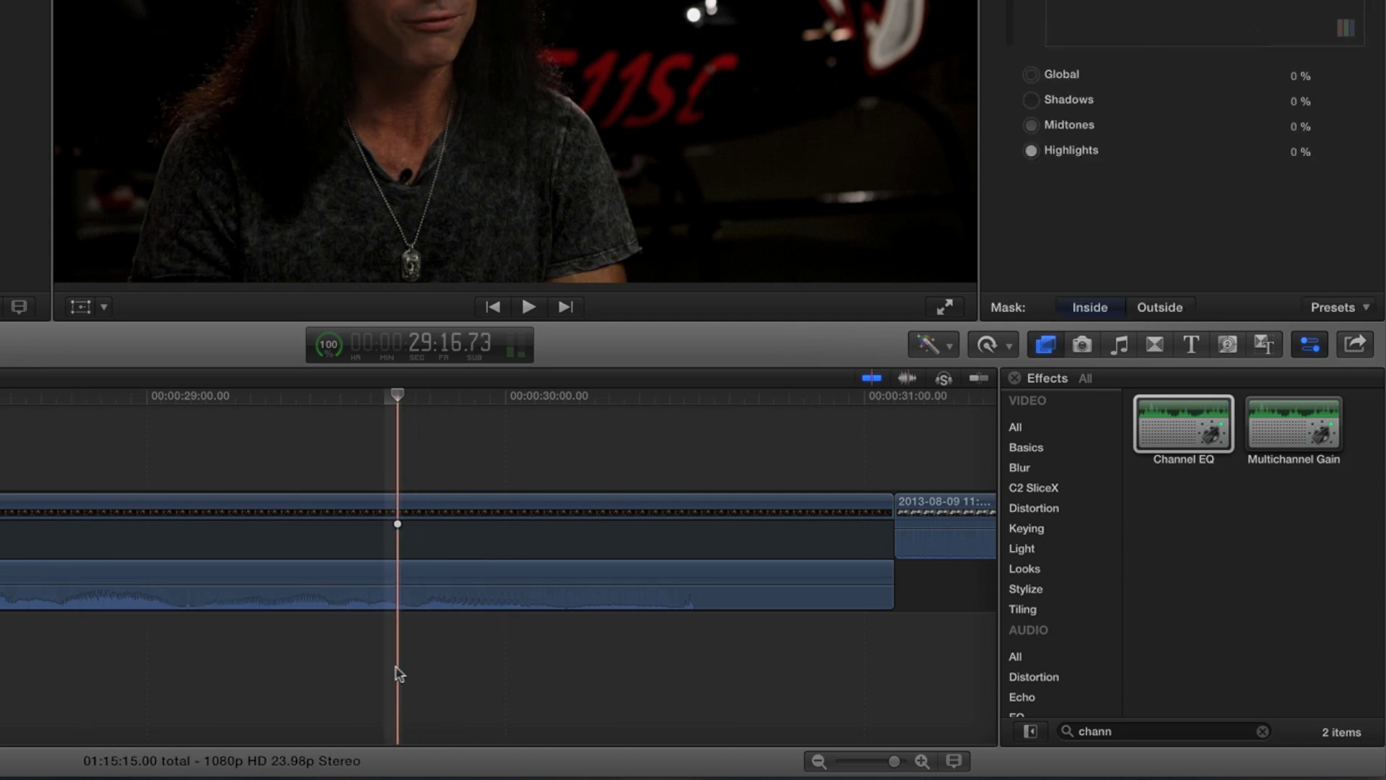
left_click_drag(283, 578, 283, 579)
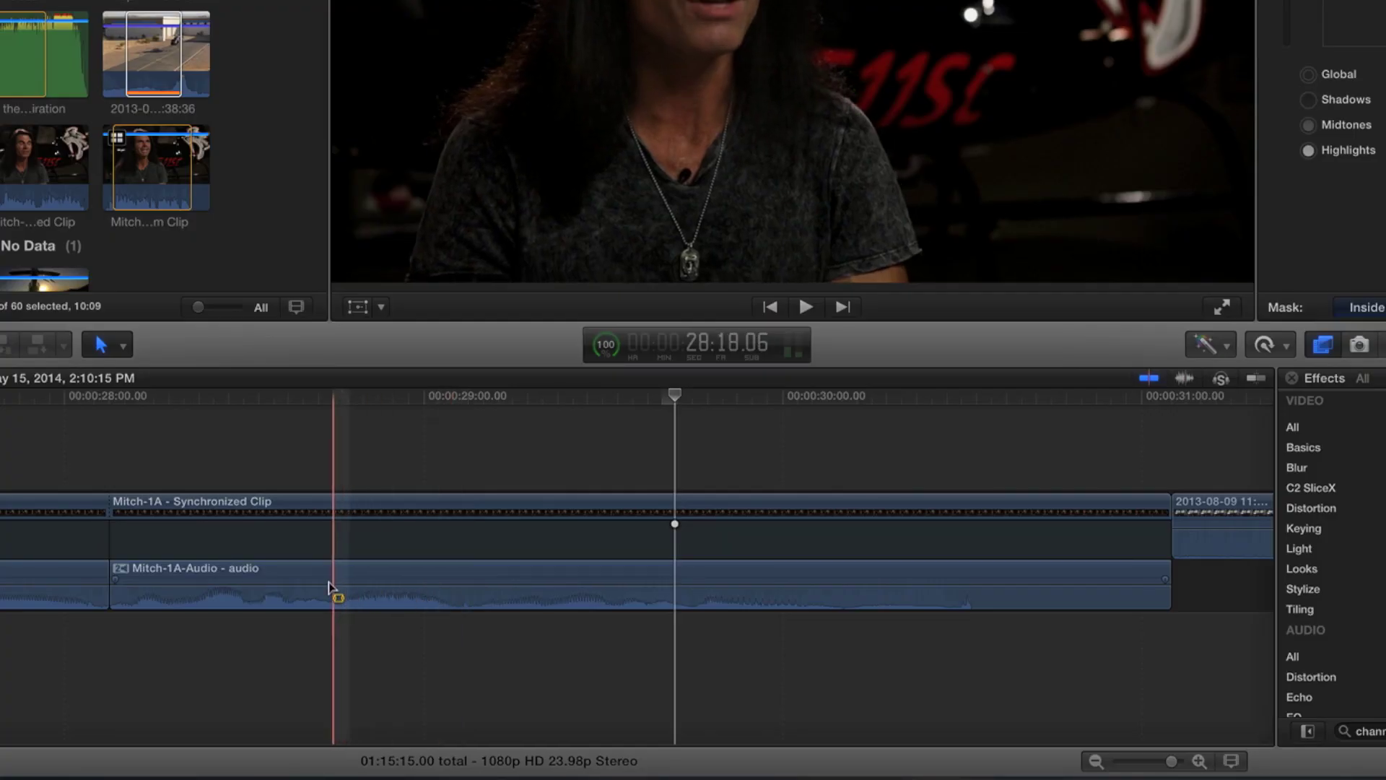
left_click_drag(333, 586, 746, 581)
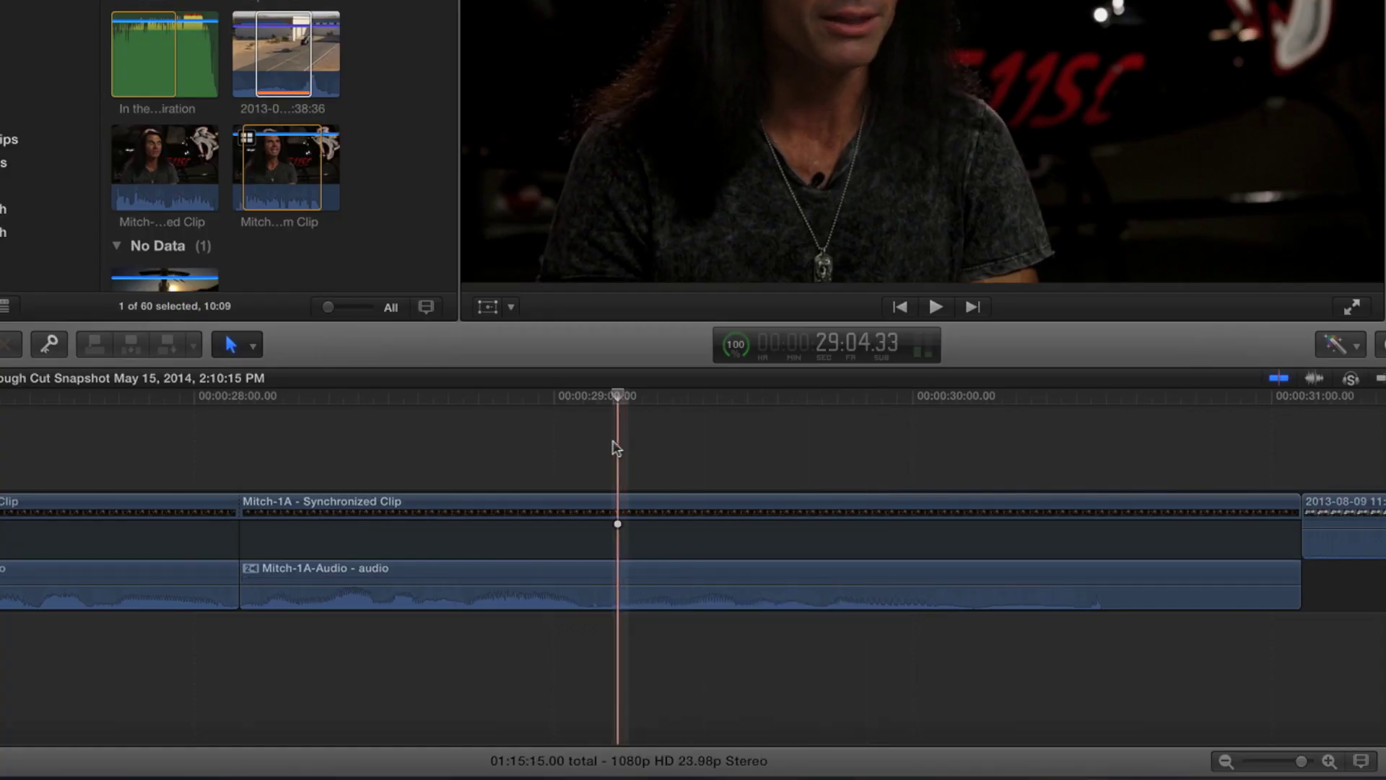
left_click_drag(617, 395, 385, 397)
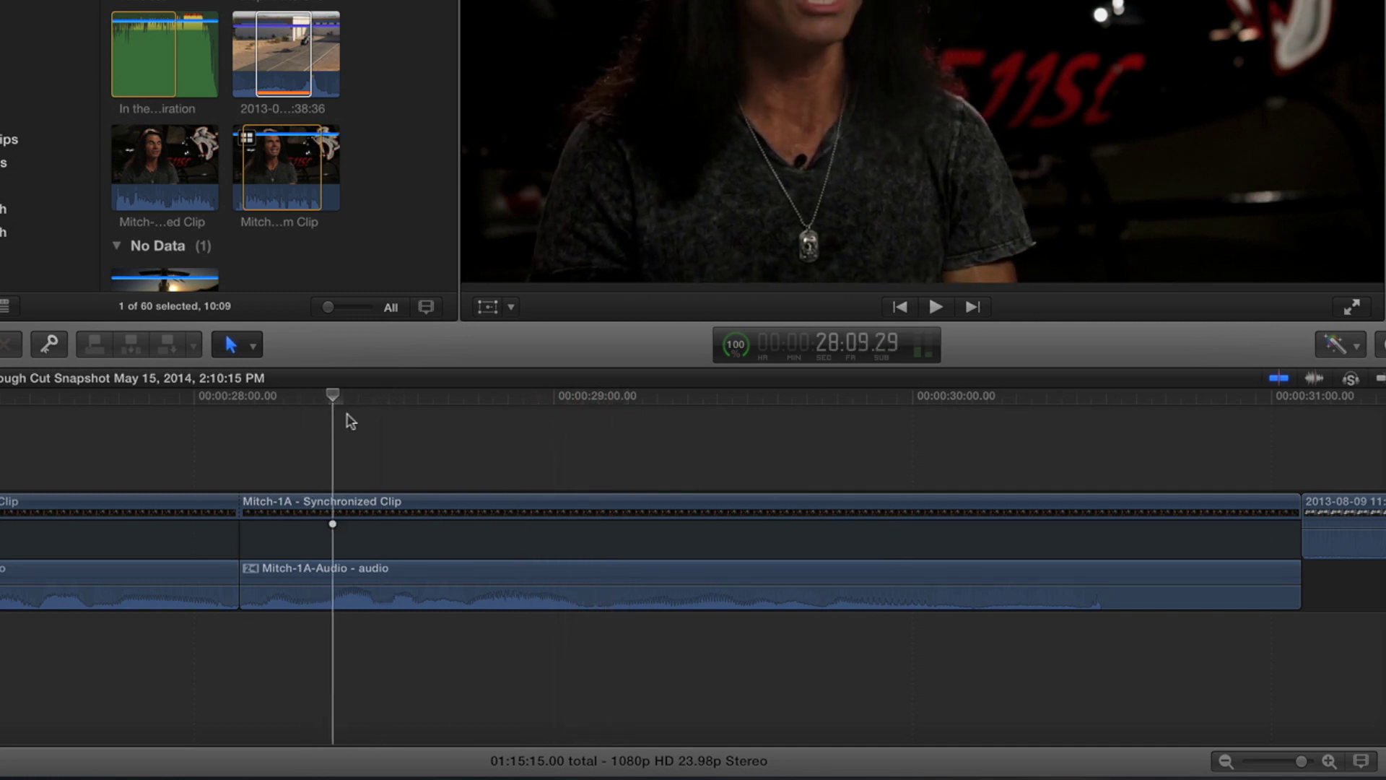
Step: Delete the old through edit to rejoin the Mitch-1A clip
scroll(379, 433, "left", 3)
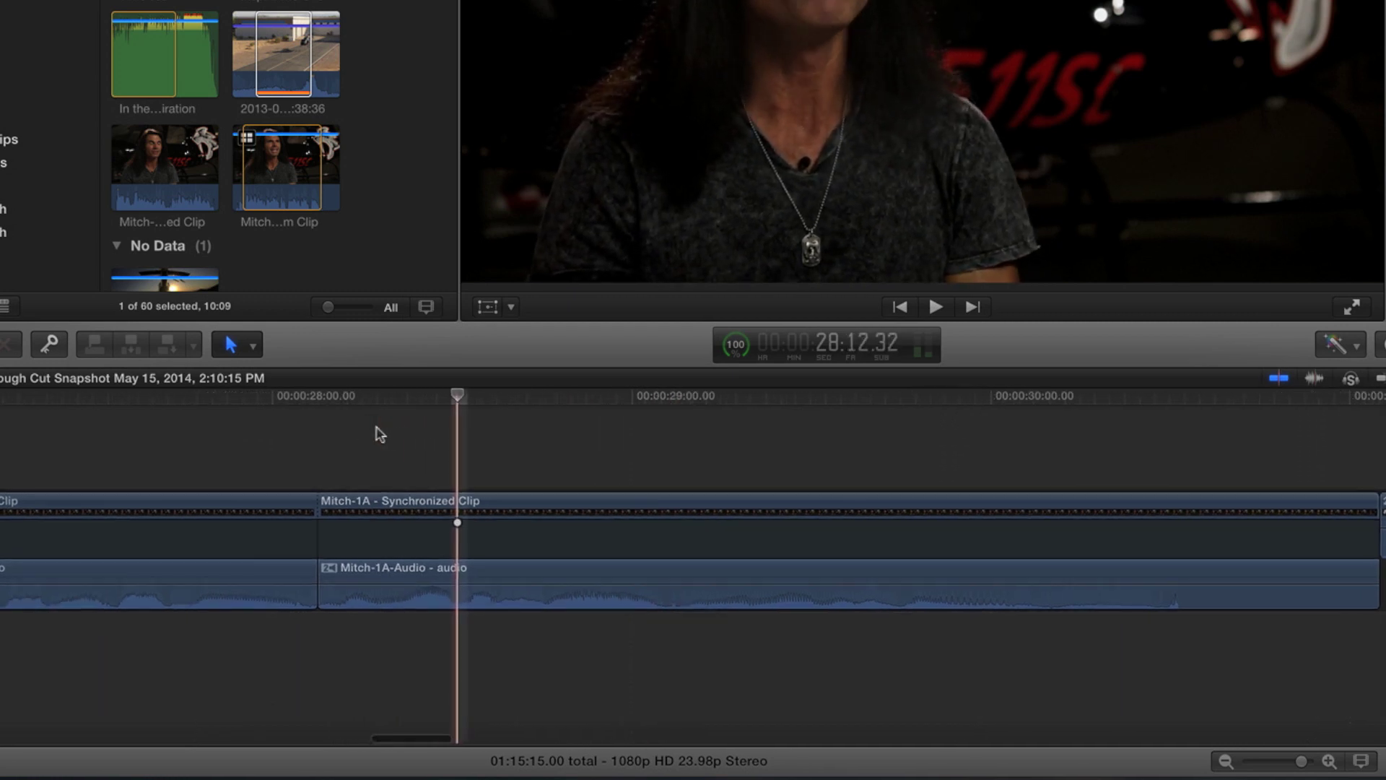
left_click_drag(324, 509, 319, 505)
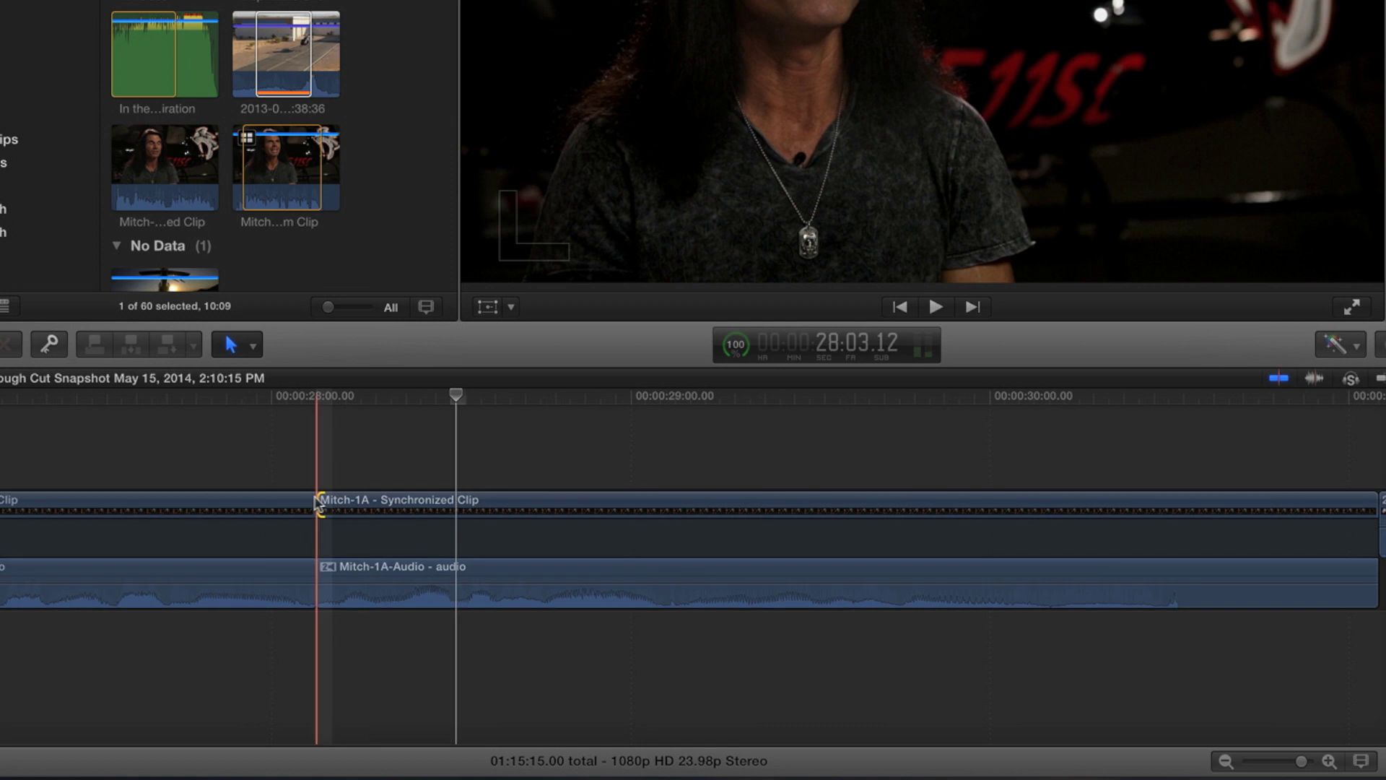
key("Delete")
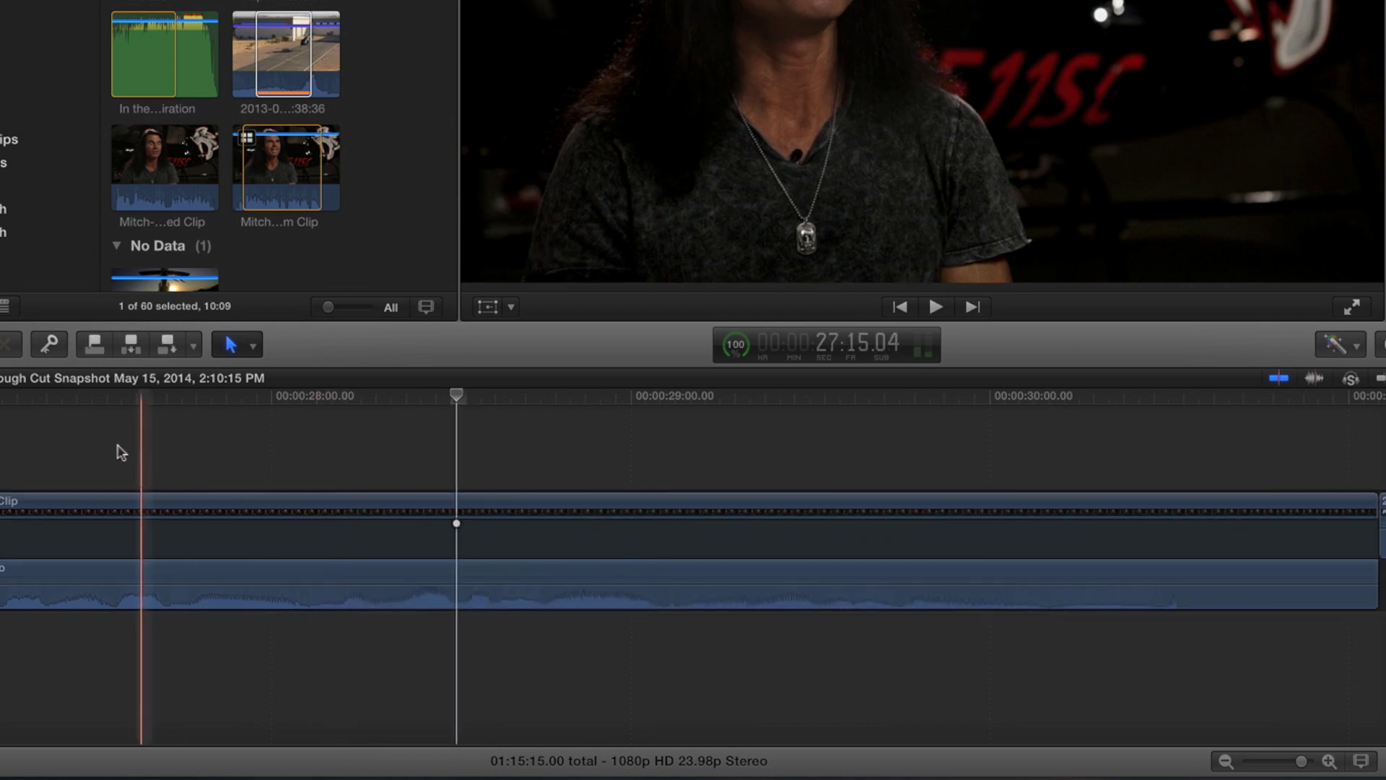
Step: Blade the Mitch-1A clip near 27:13 and 30:02, then select the middle section
scroll(96, 455, "left", 2)
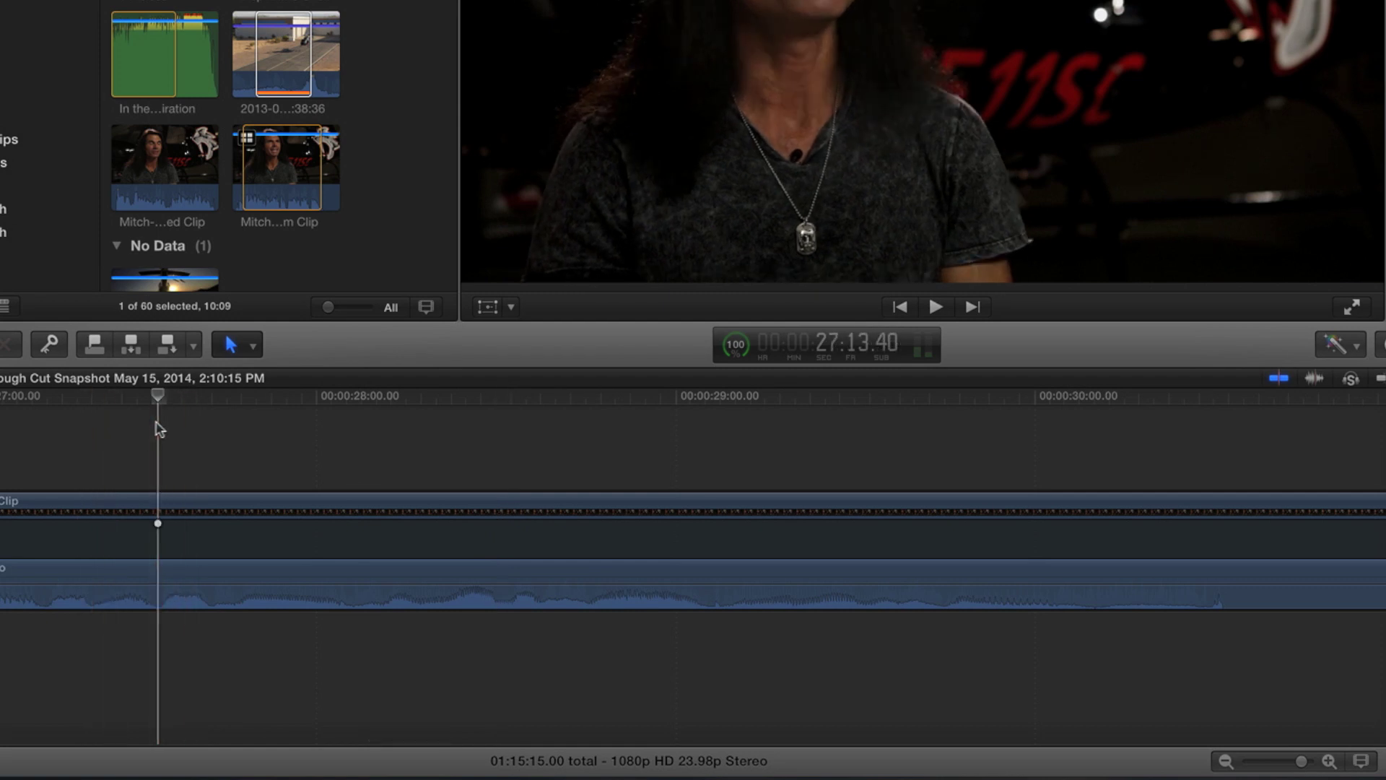
key("super+b")
left_click_drag(159, 401, 1072, 474)
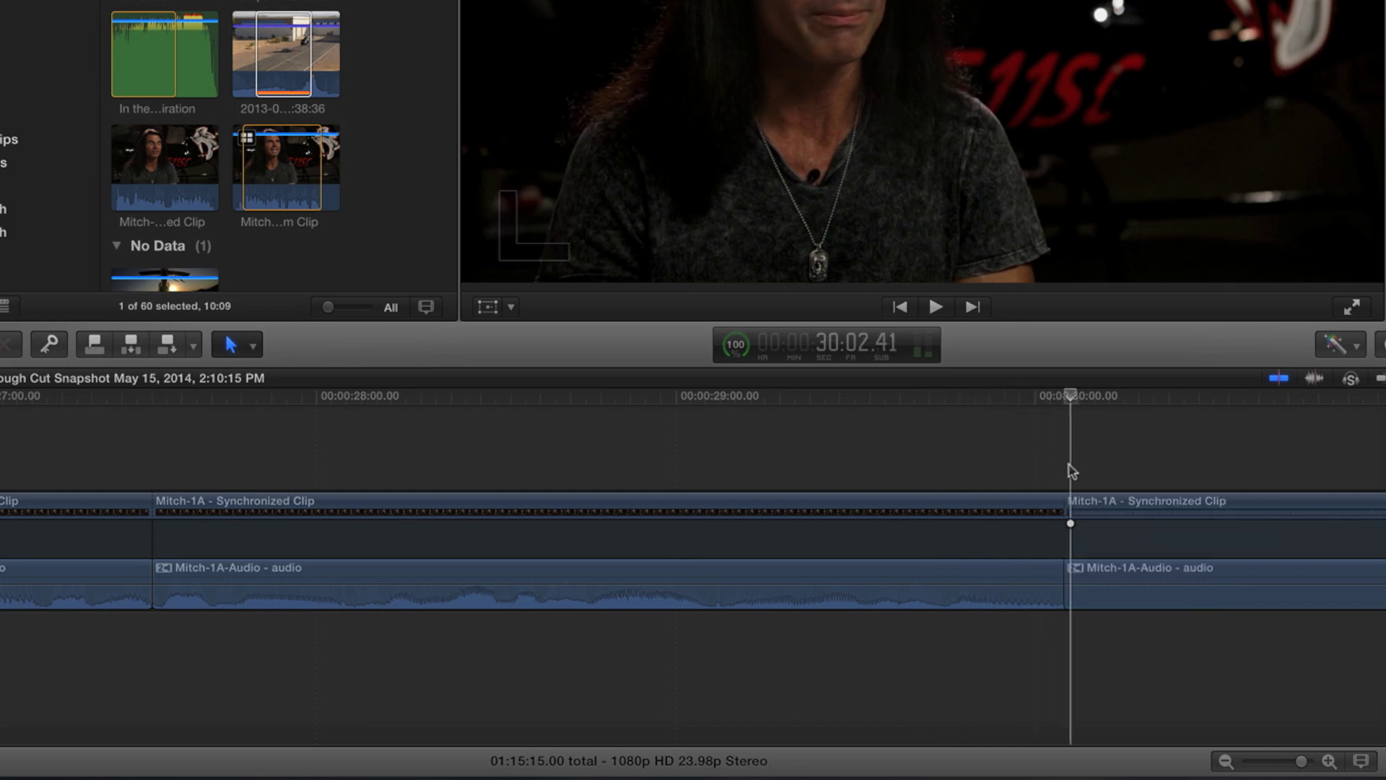
left_click_drag(1070, 397, 698, 396)
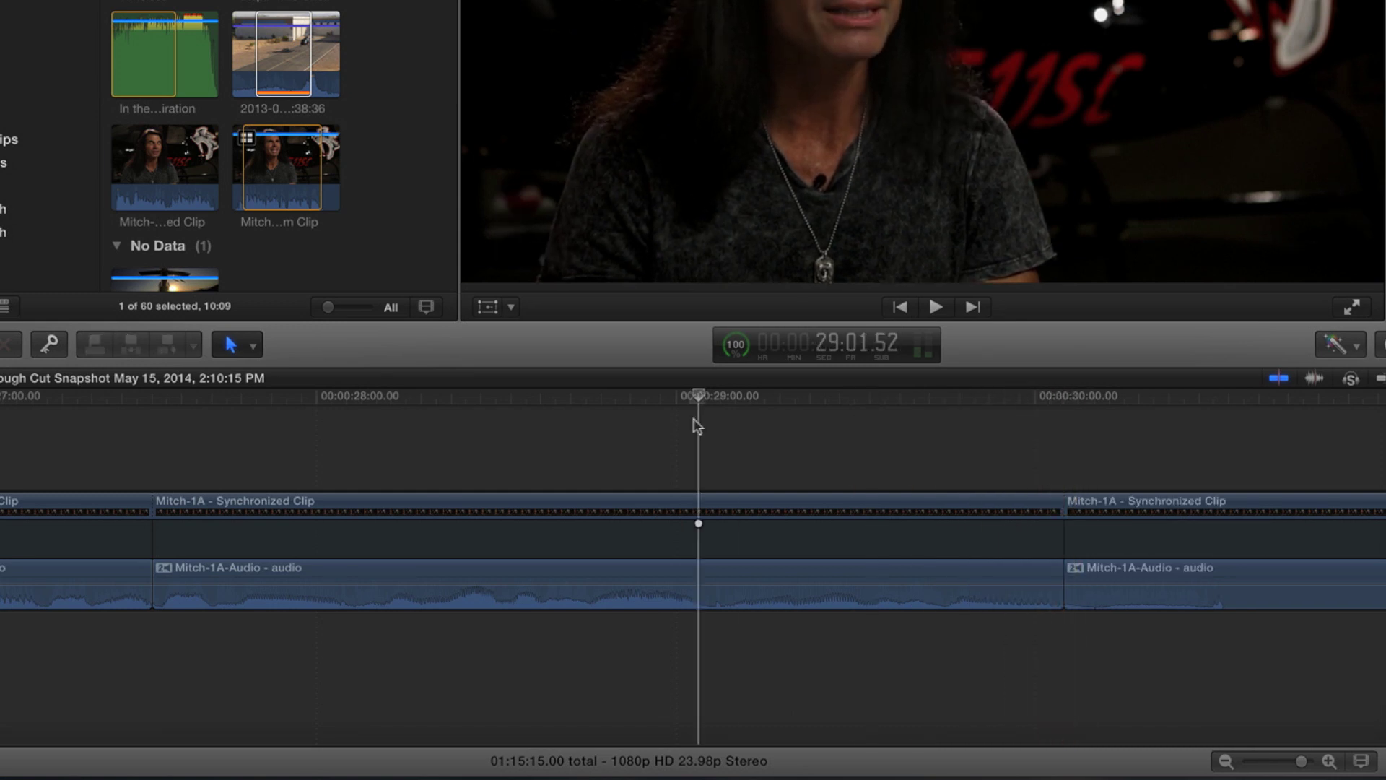
left_click(545, 502)
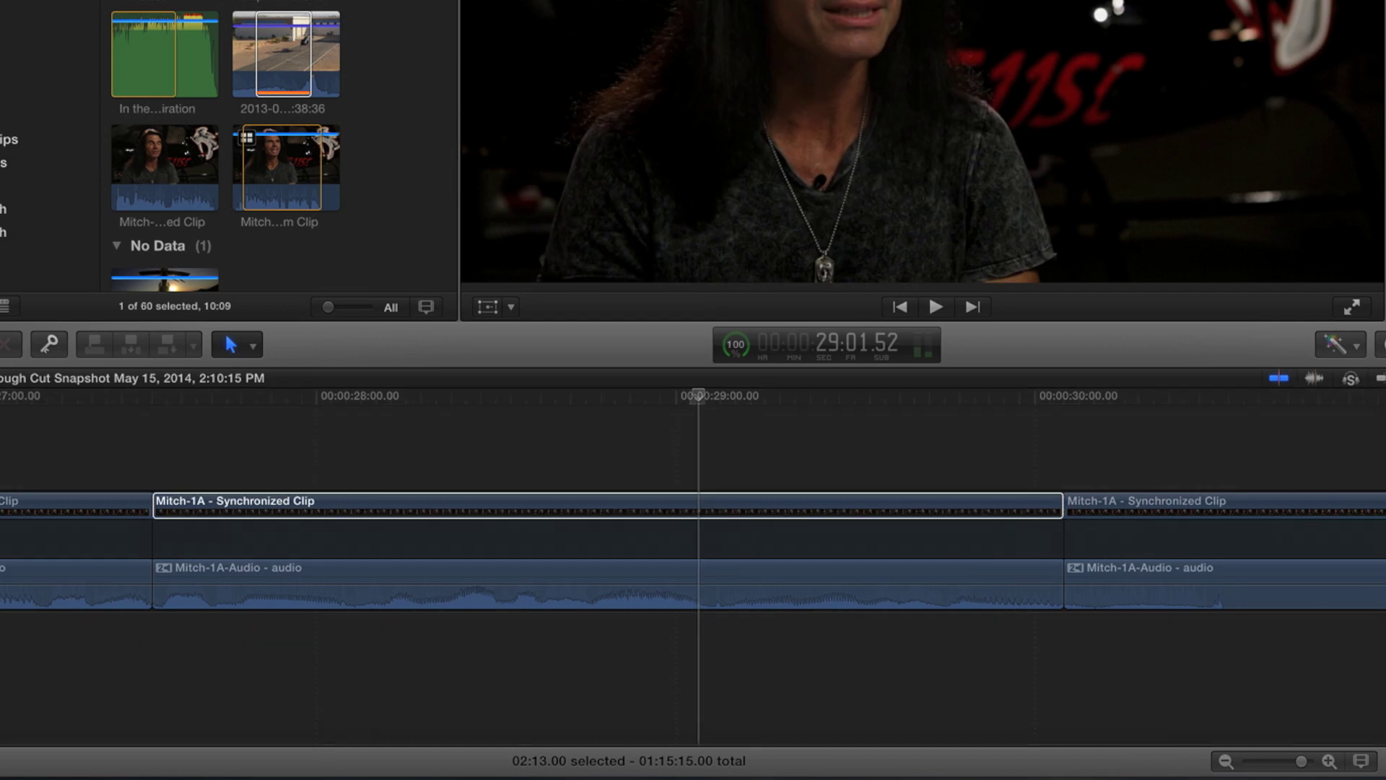
Step: Drop Channel EQ onto the isolated 02:13 middle Mitch-1A audio section
left_click_drag(833, 776, 535, 589)
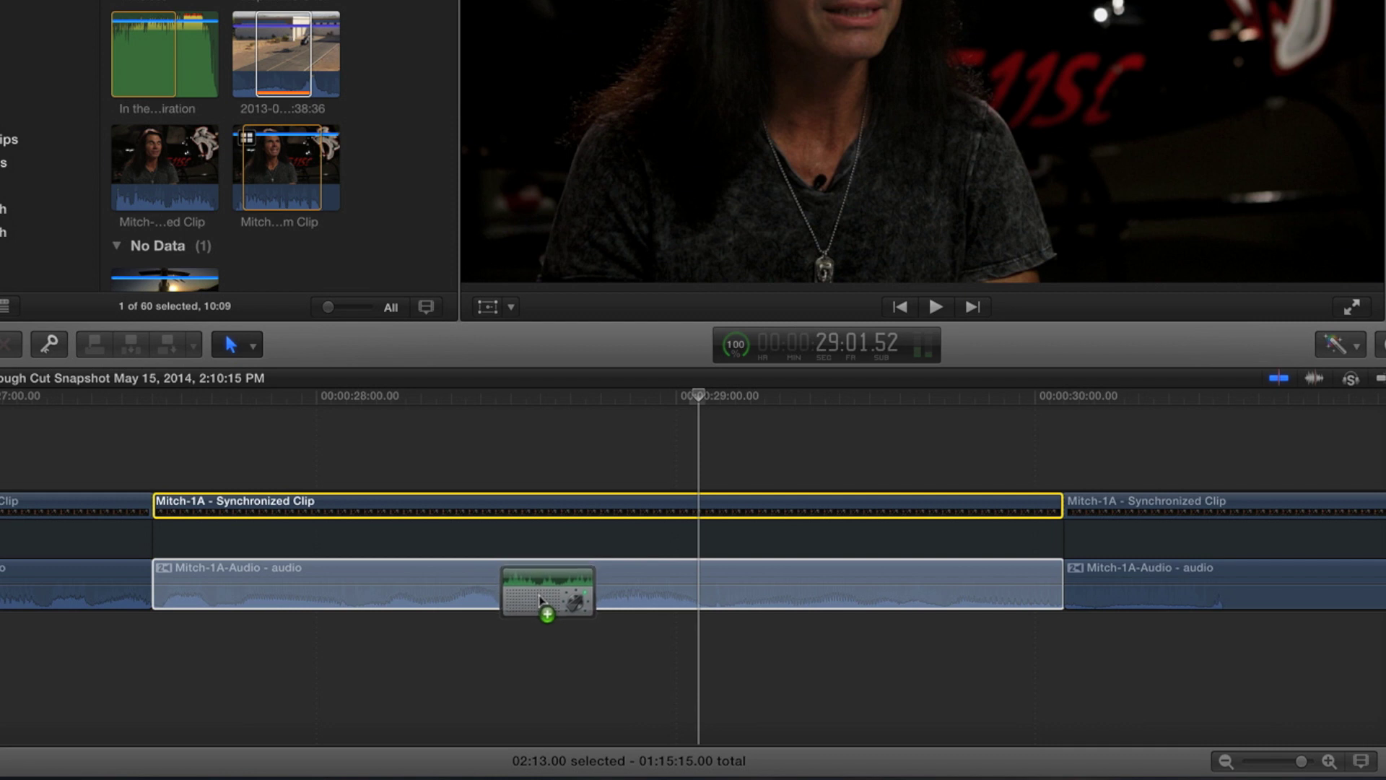
left_click_drag(539, 596, 543, 602)
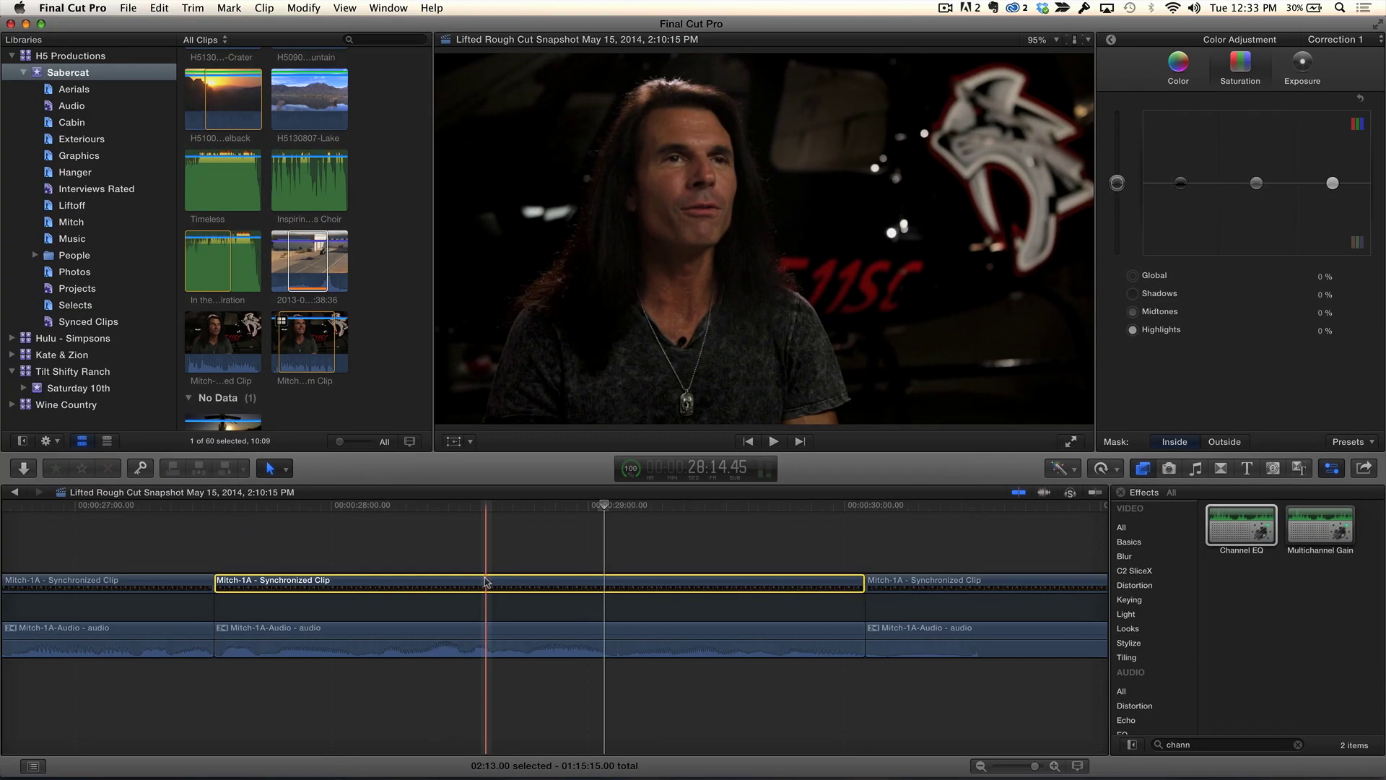
left_click(400, 501)
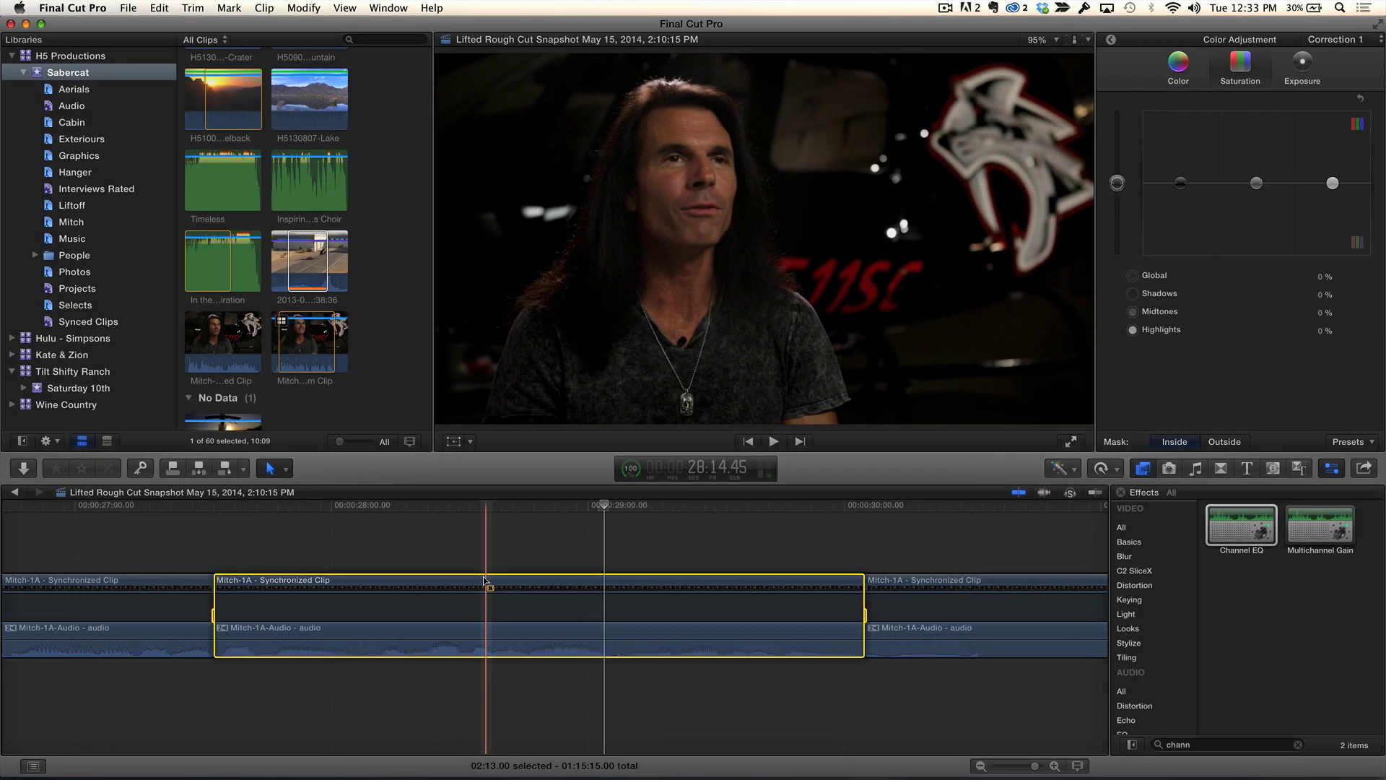
key("space")
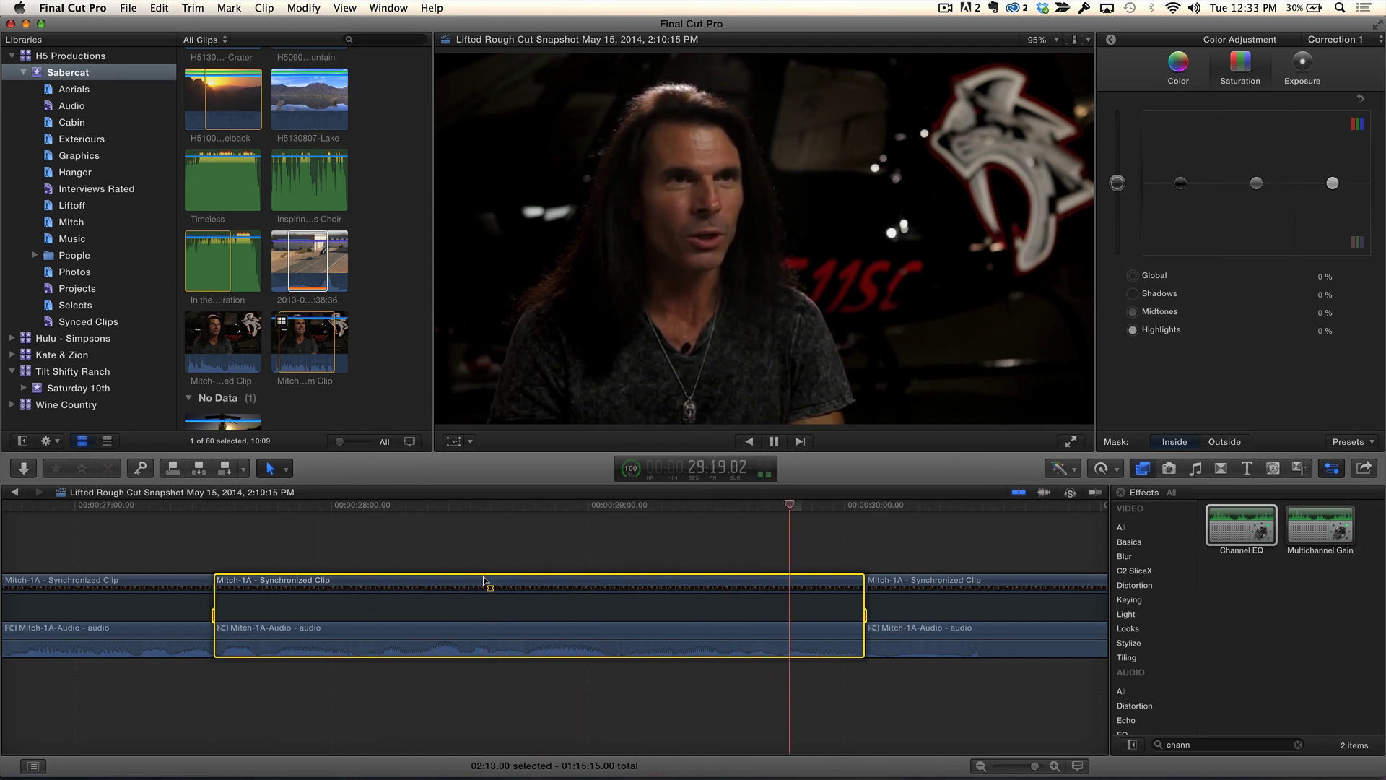
key("slash")
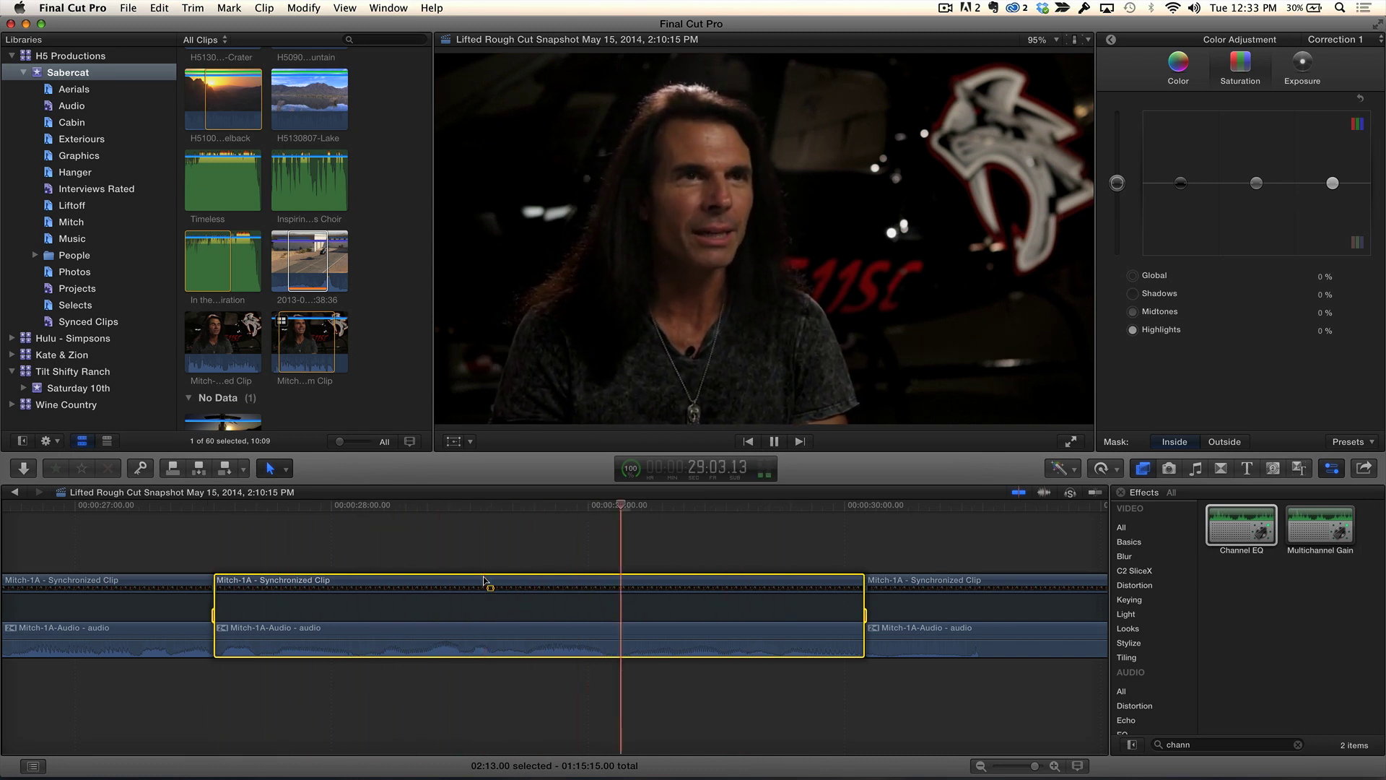
key("space")
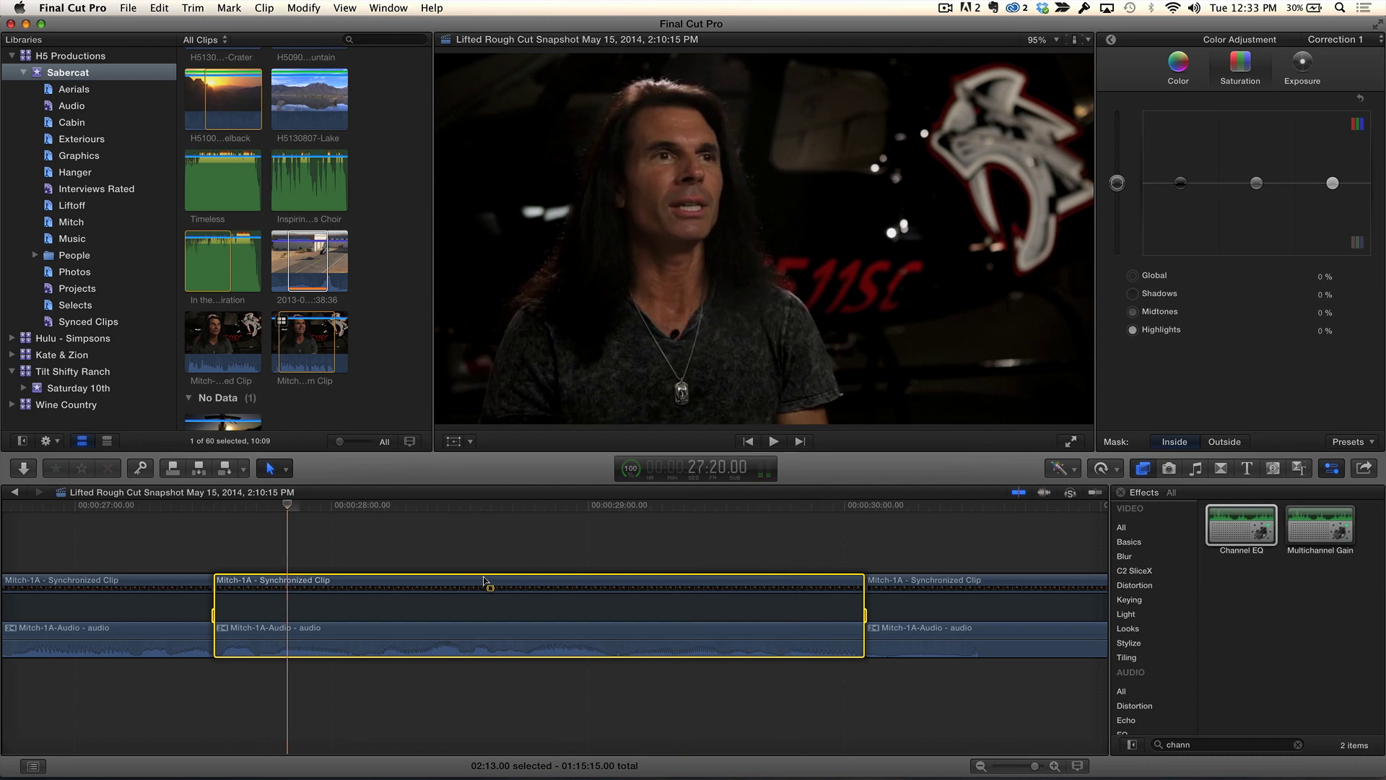
Step: Show the middle section's Audio inspector, then view and close its Graphic Equalizer, leaving bands at 0 dB
left_click(1112, 40)
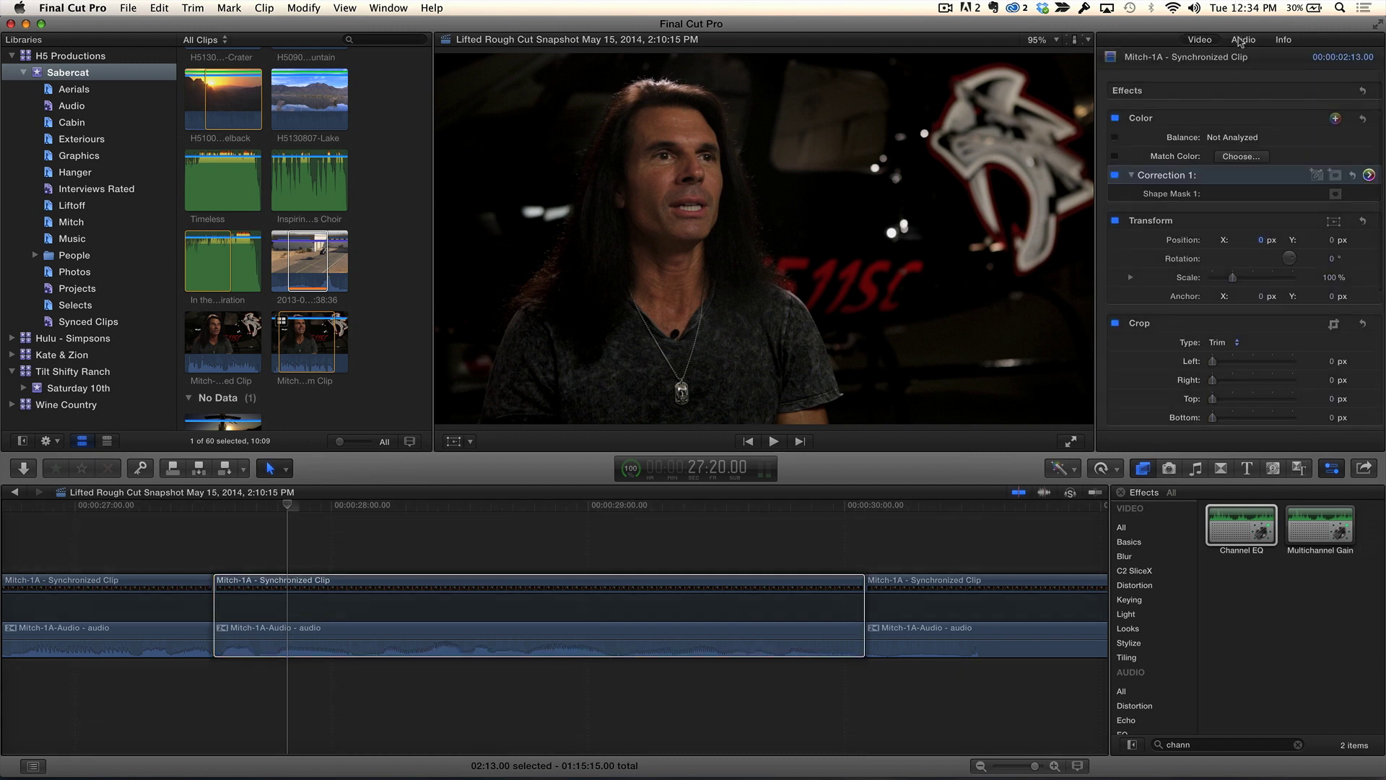
left_click(1240, 40)
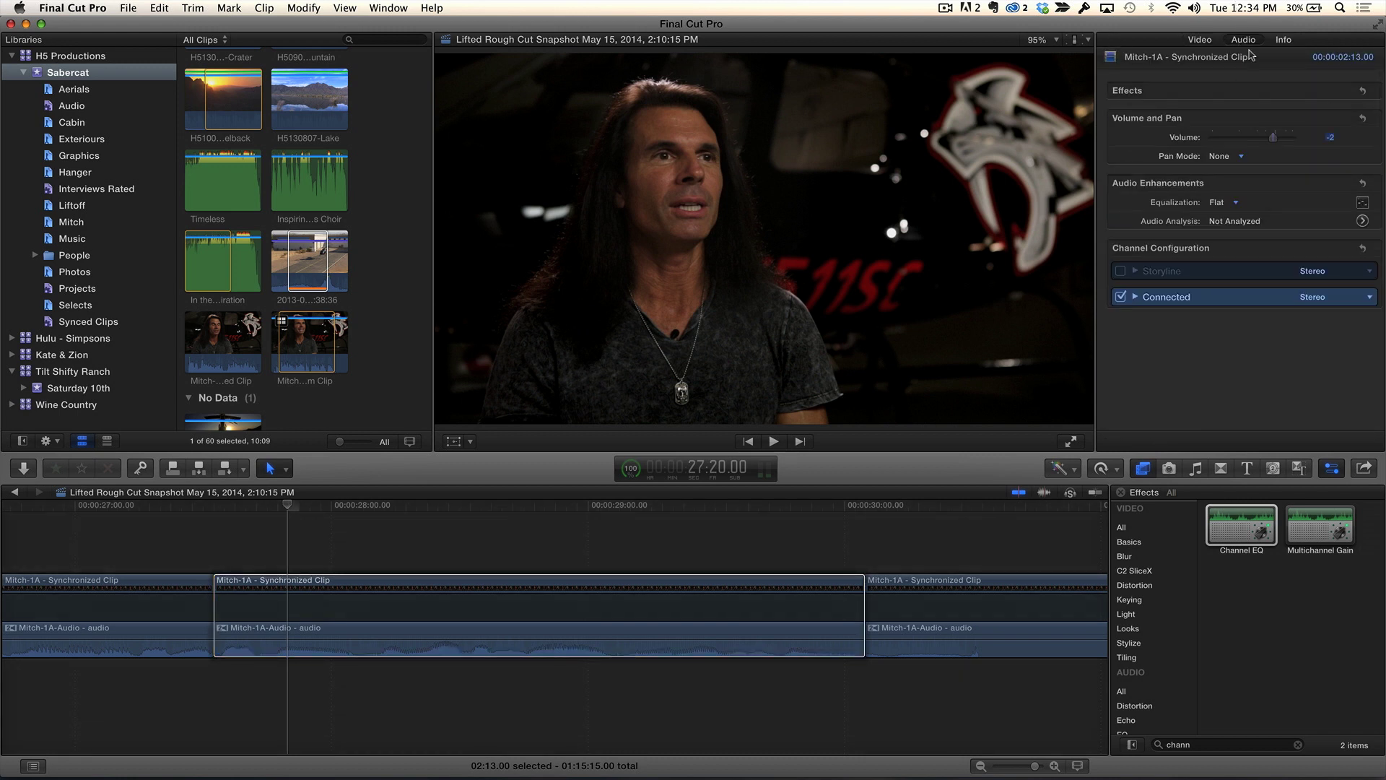
left_click(1362, 203)
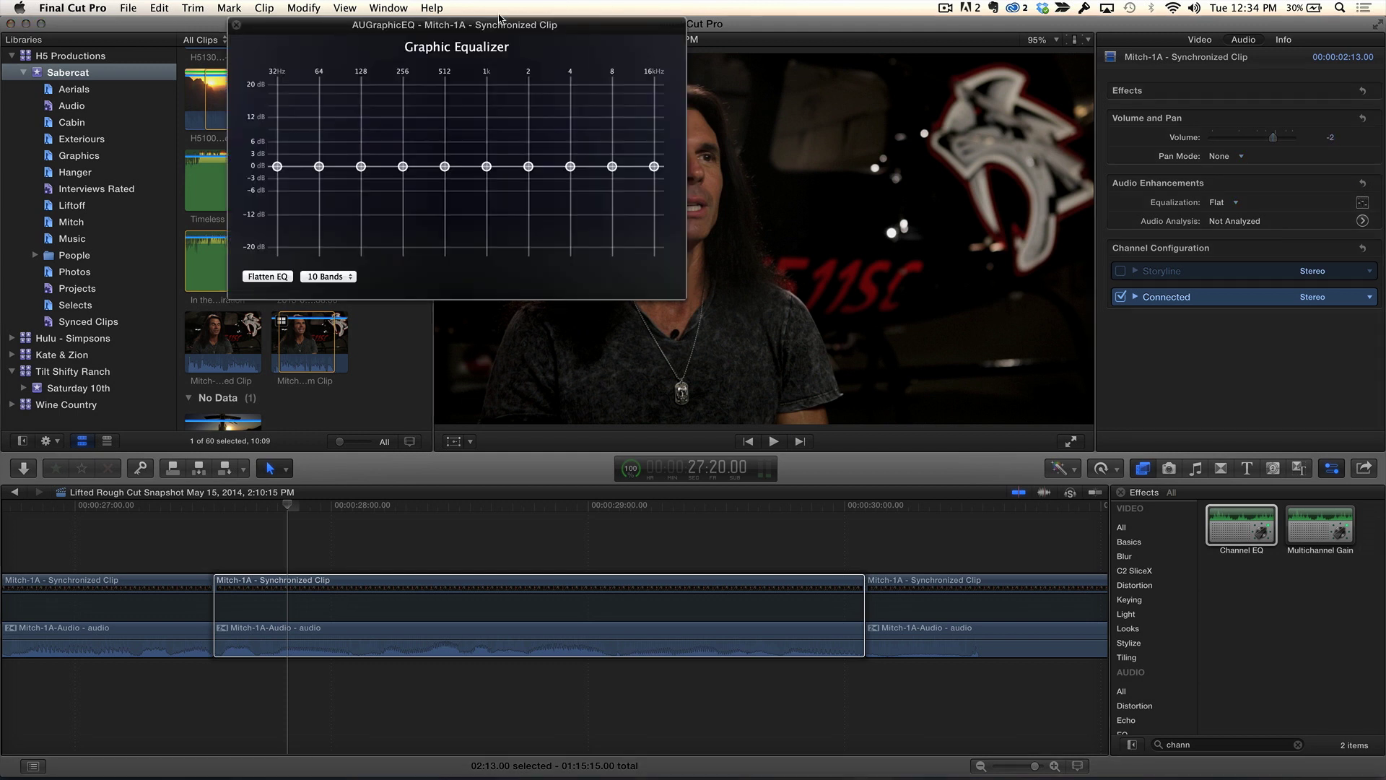
left_click_drag(498, 26, 435, 232)
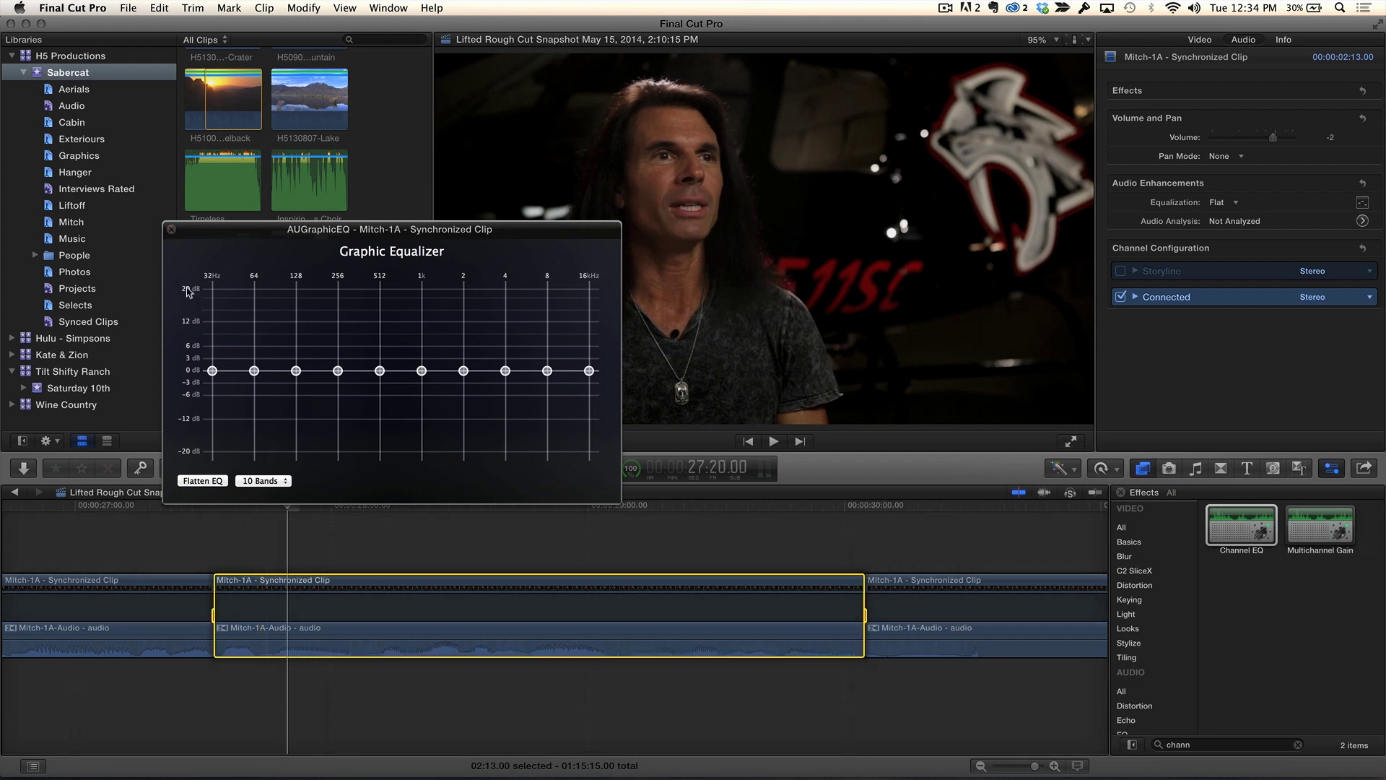
left_click(172, 229)
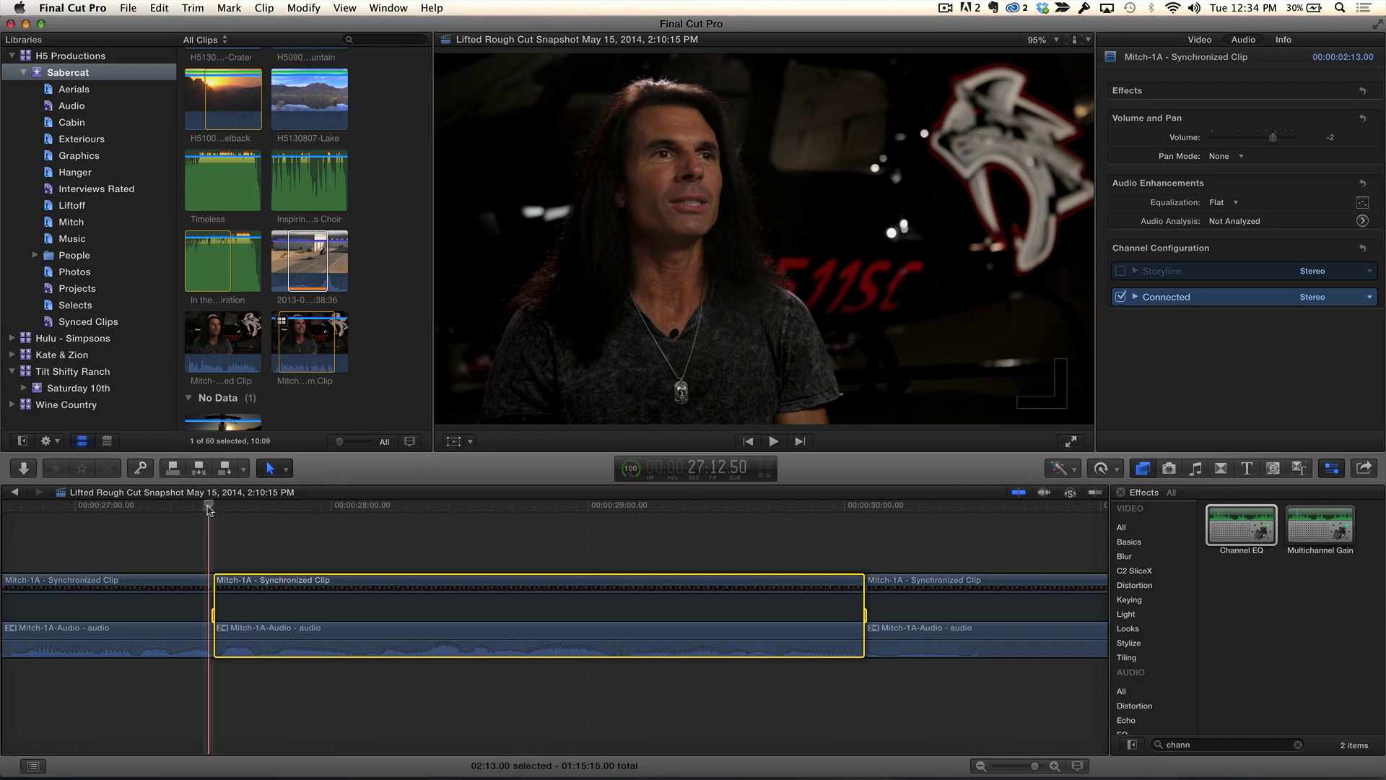